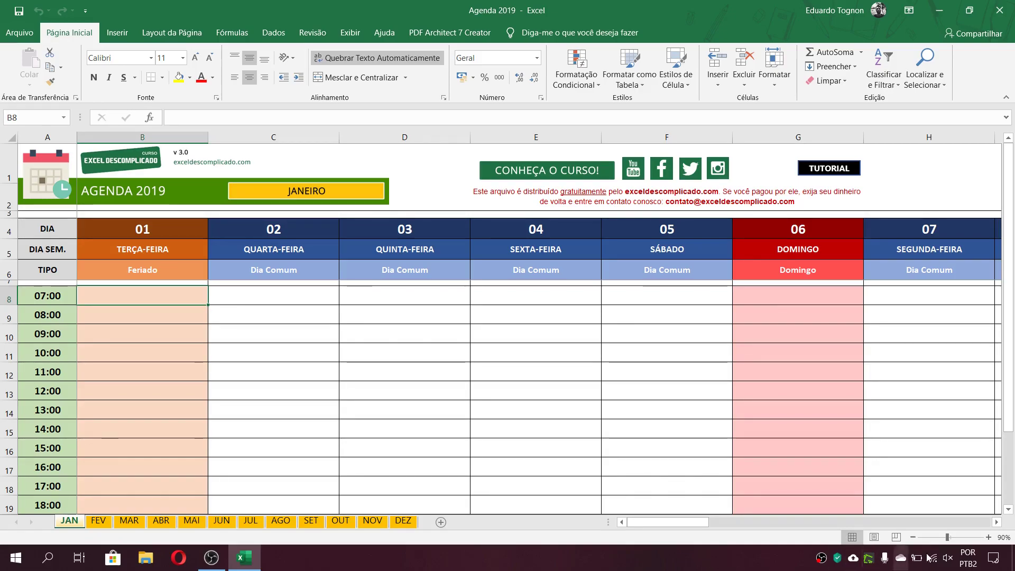
# Look across the JAN sheet's day columns, then preview its printout and page through the first pages
pyautogui.click(996, 521)
pyautogui.click(997, 522)
pyautogui.moveTo(997, 522); pyautogui.dragTo(996, 522)
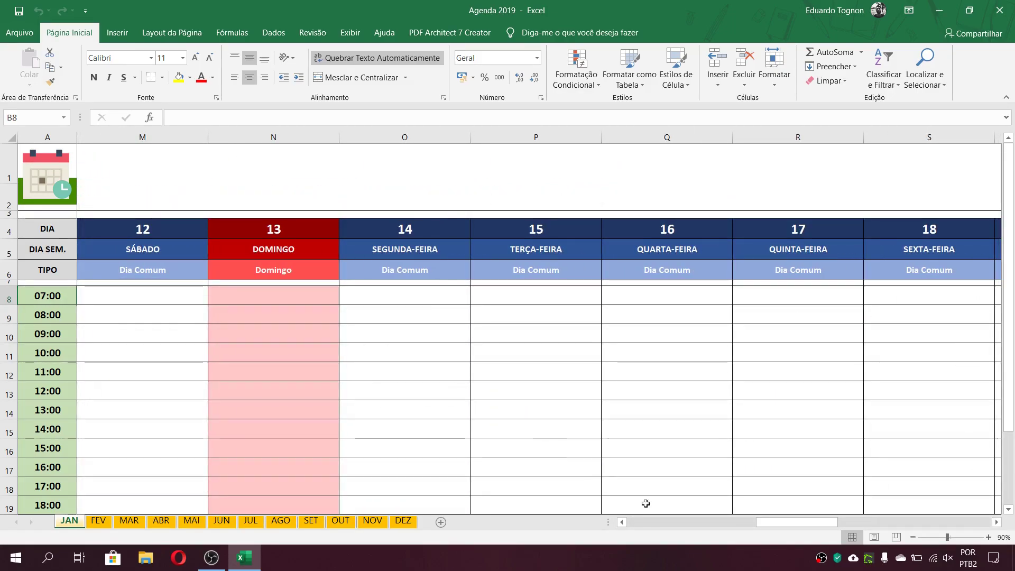
pyautogui.moveTo(626, 522); pyautogui.dragTo(626, 521)
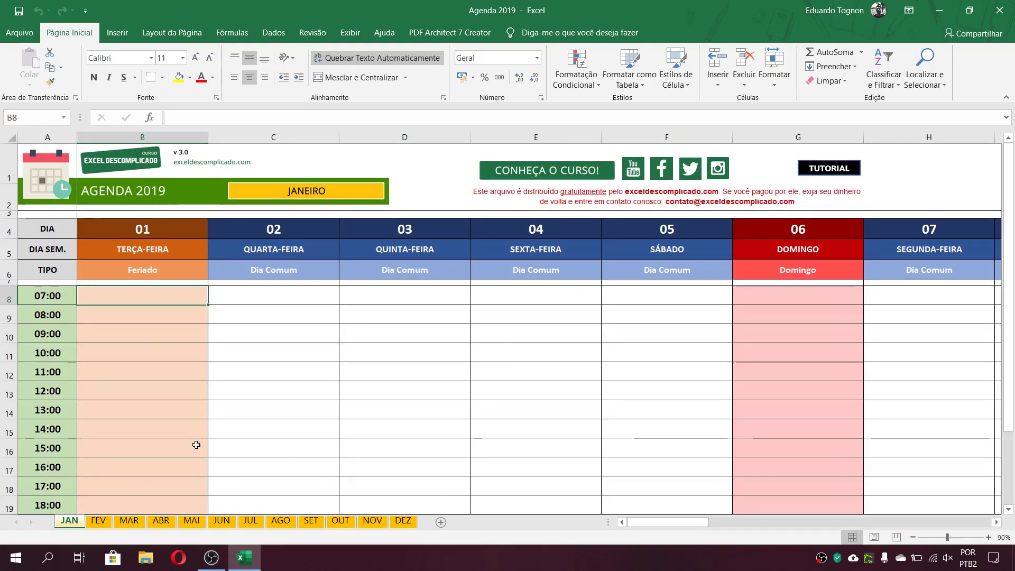
pyautogui.click(19, 32)
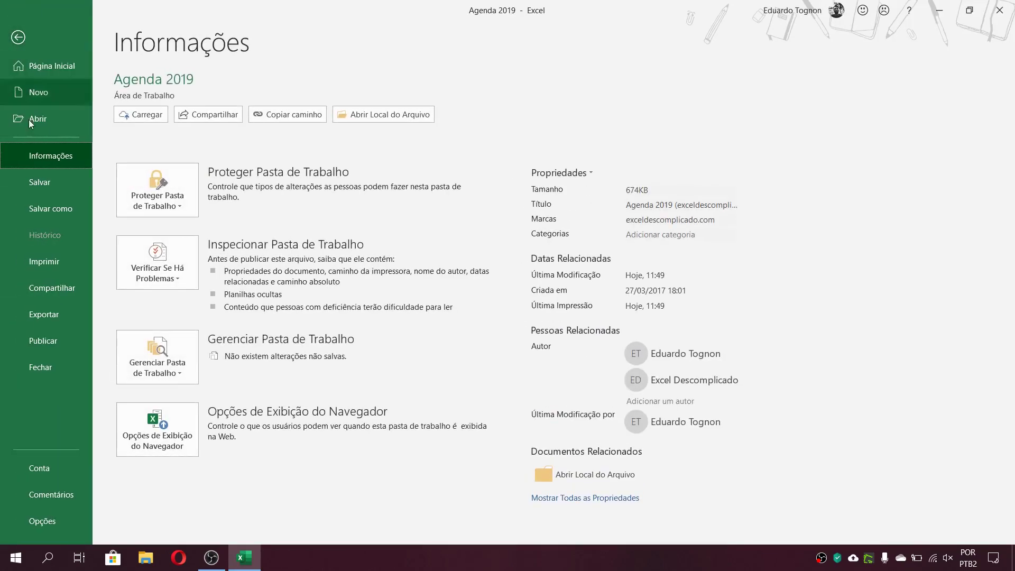
pyautogui.click(51, 261)
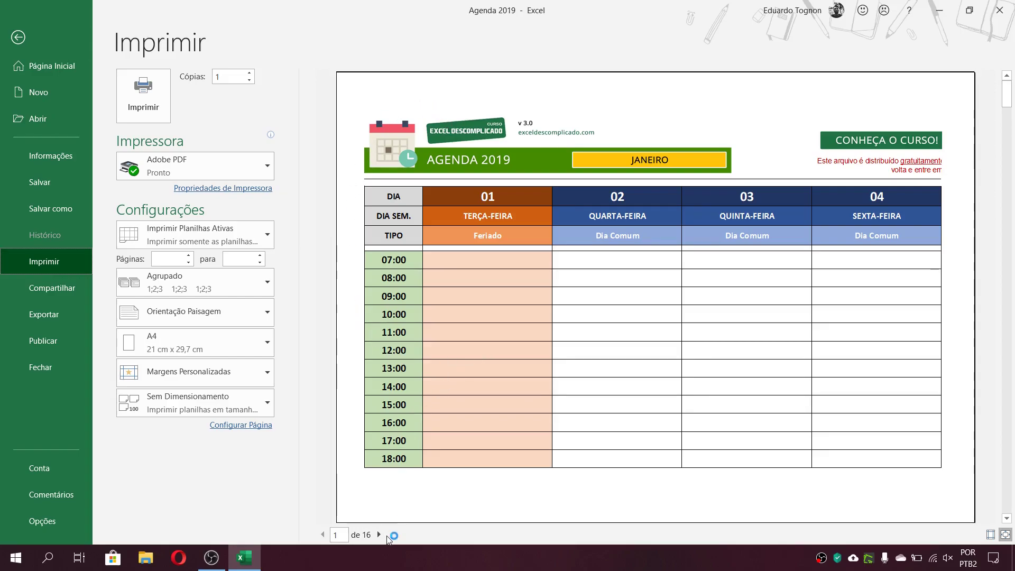
pyautogui.click(382, 535)
pyautogui.click(384, 536)
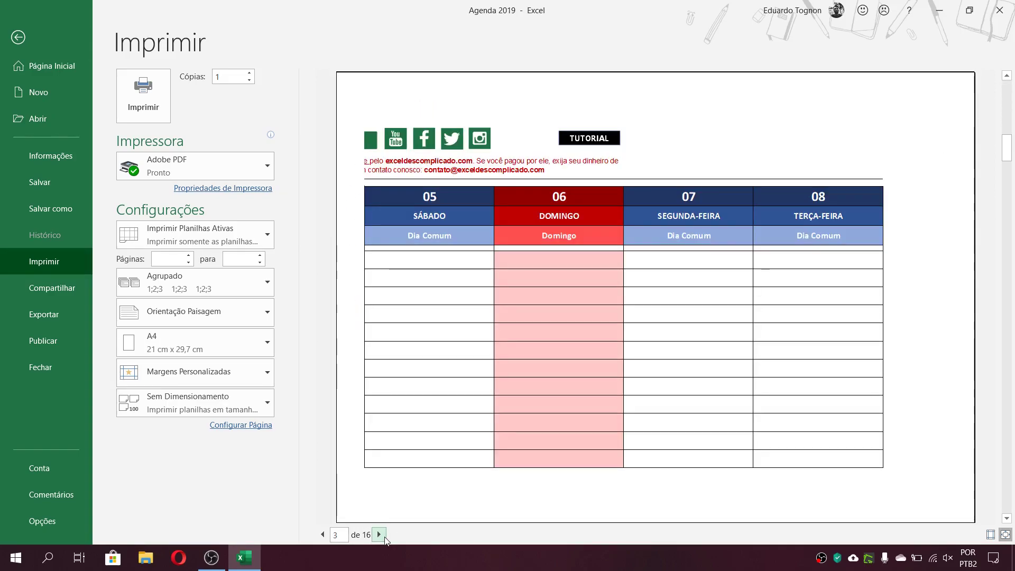
pyautogui.click(322, 534)
pyautogui.click(322, 534)
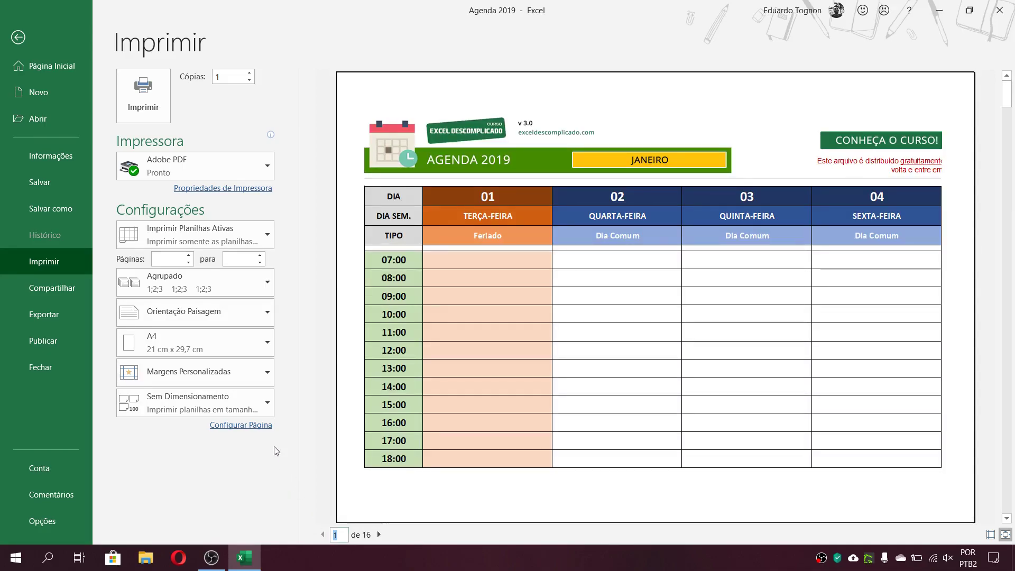
# Try portrait orientation (Orientação Retrato) for the printout, return it to landscape (Orientação Paisagem), and go back to the sheet
pyautogui.click(195, 324)
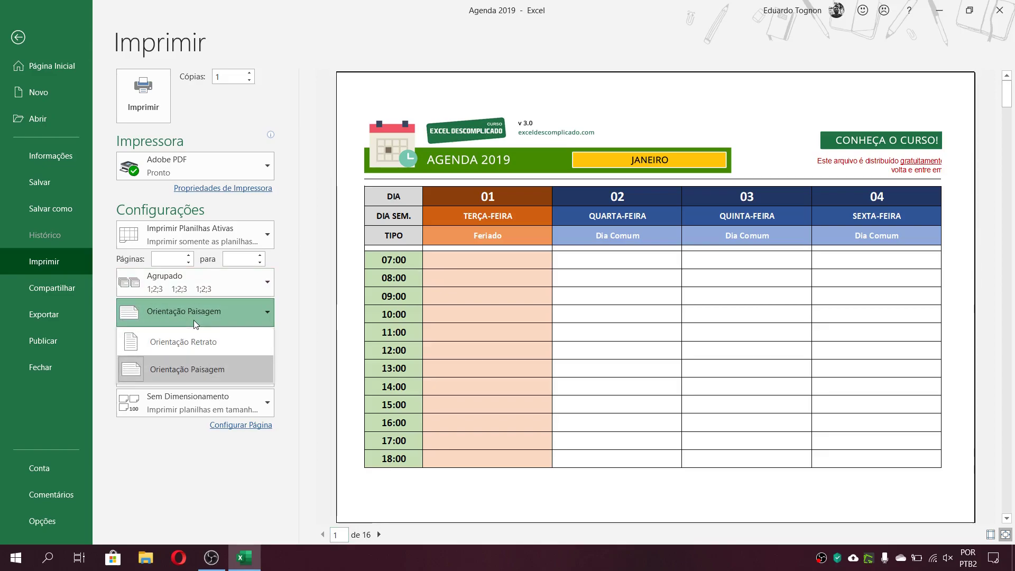
pyautogui.click(226, 317)
pyautogui.click(214, 319)
pyautogui.click(202, 341)
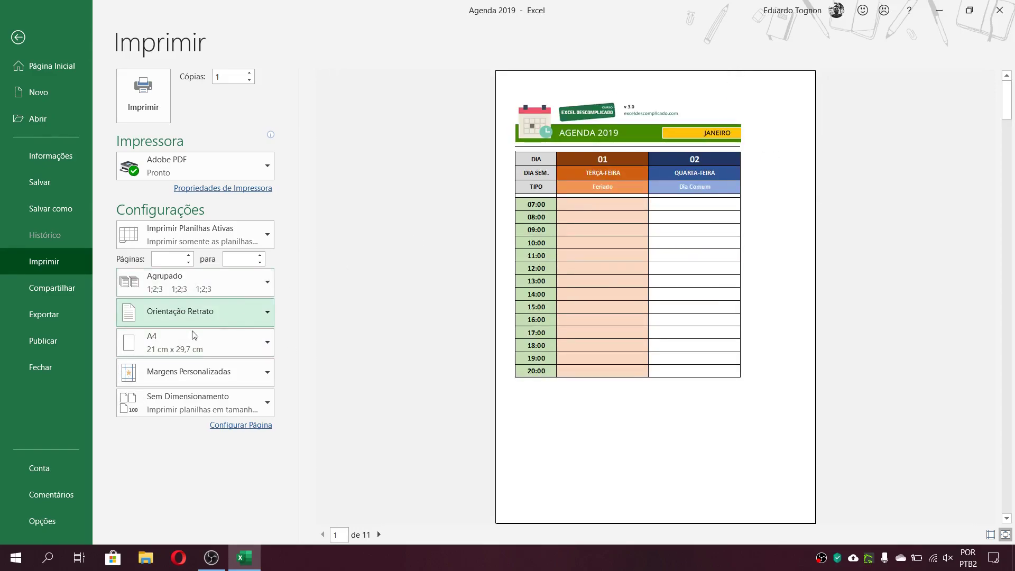
pyautogui.click(185, 313)
pyautogui.click(188, 369)
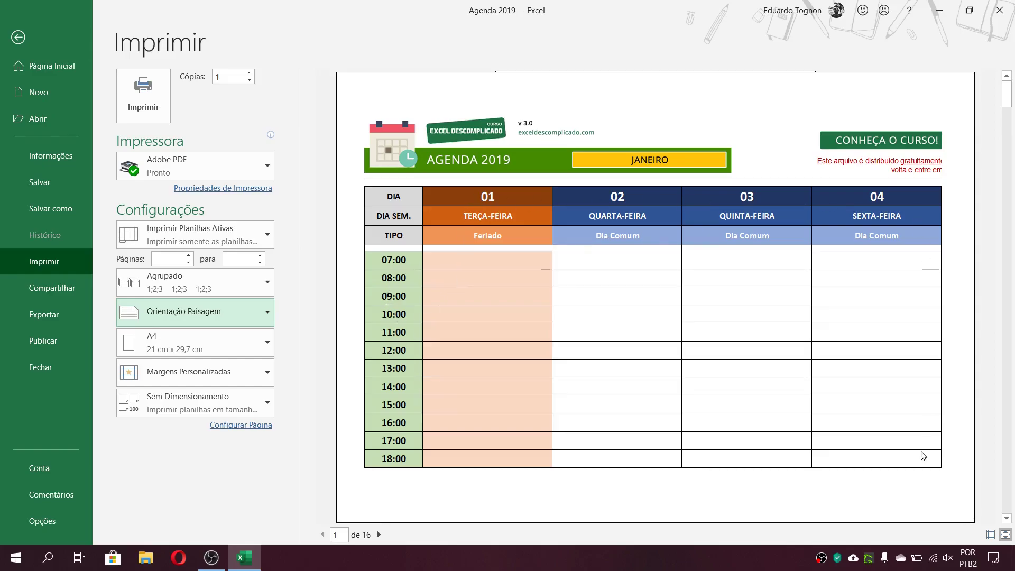
pyautogui.click(36, 34)
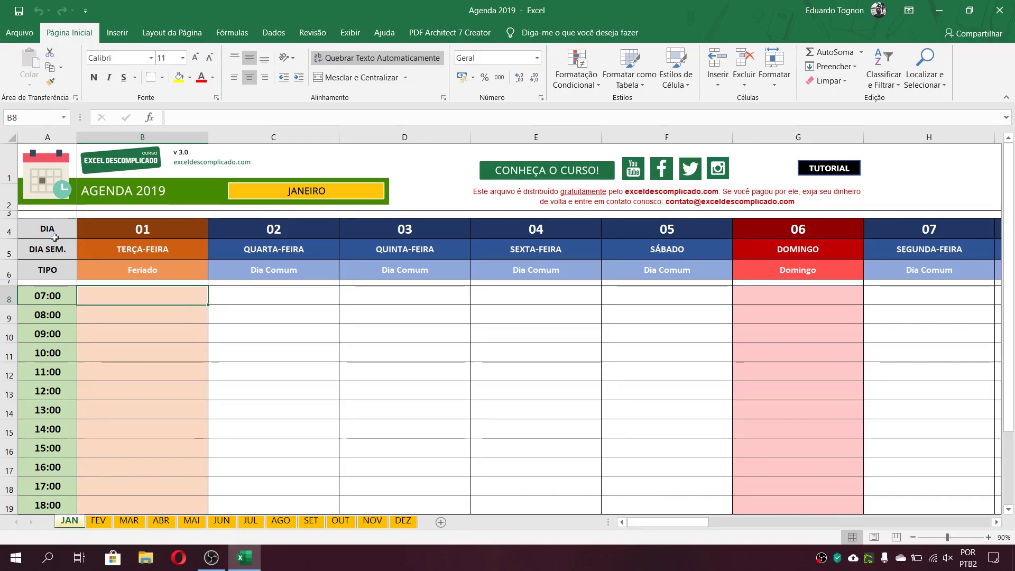
# Select A4:E21 on the JAN sheet and set the printout to the current selection only (Imprimir Seleção)
pyautogui.moveTo(46, 229); pyautogui.dragTo(558, 483)
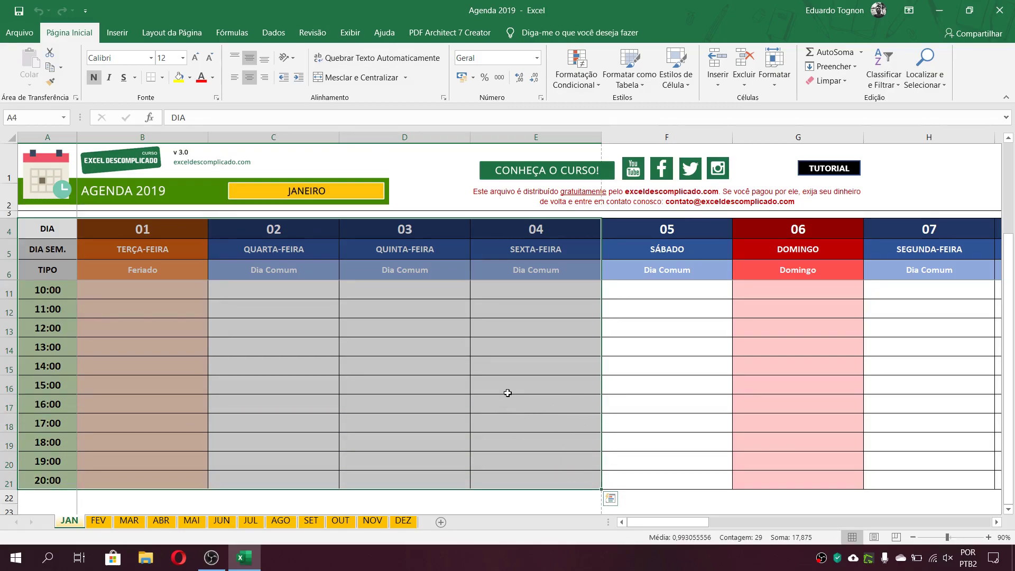
pyautogui.scroll(2, 516, 366)
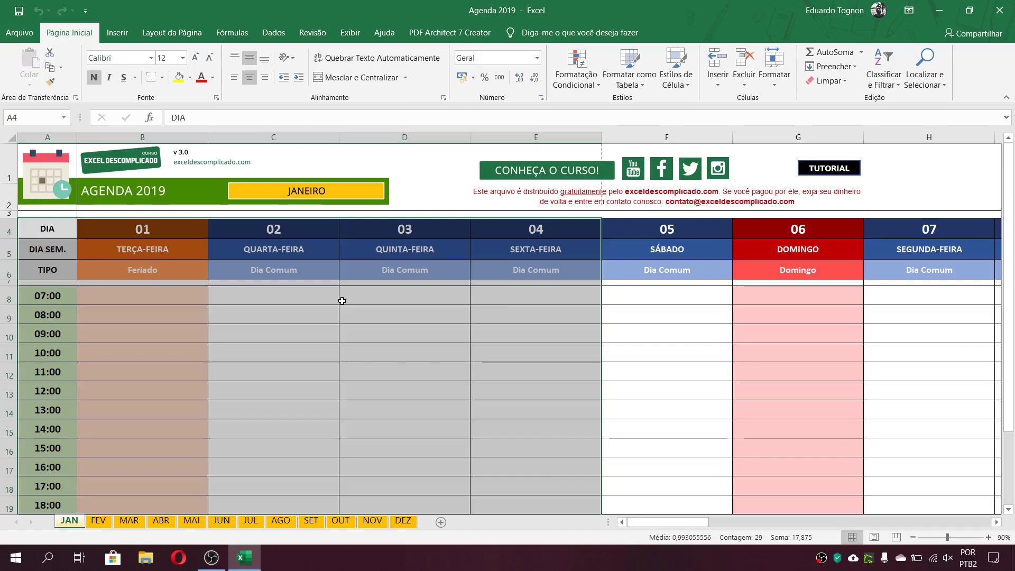
pyautogui.click(19, 35)
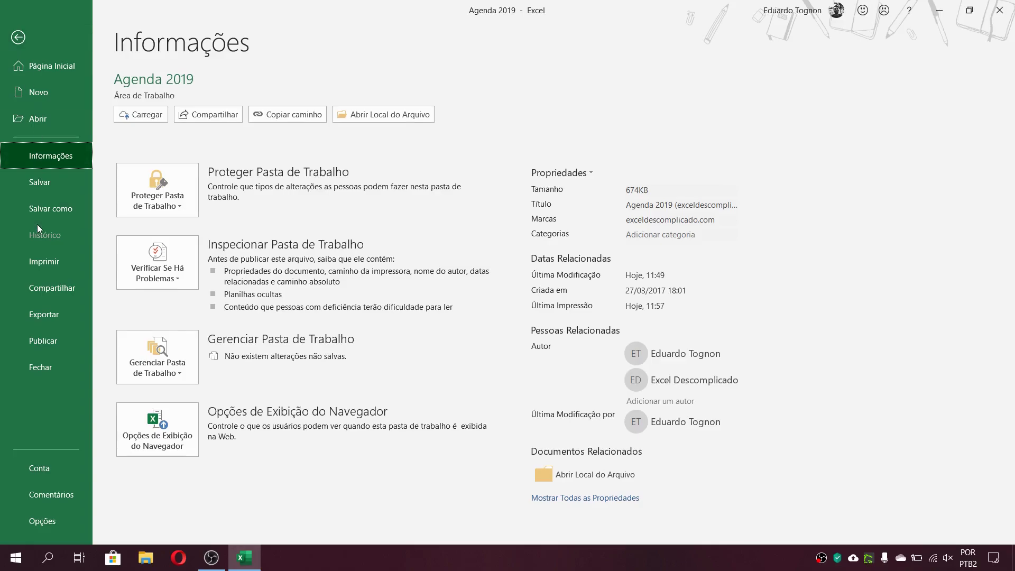
pyautogui.click(45, 261)
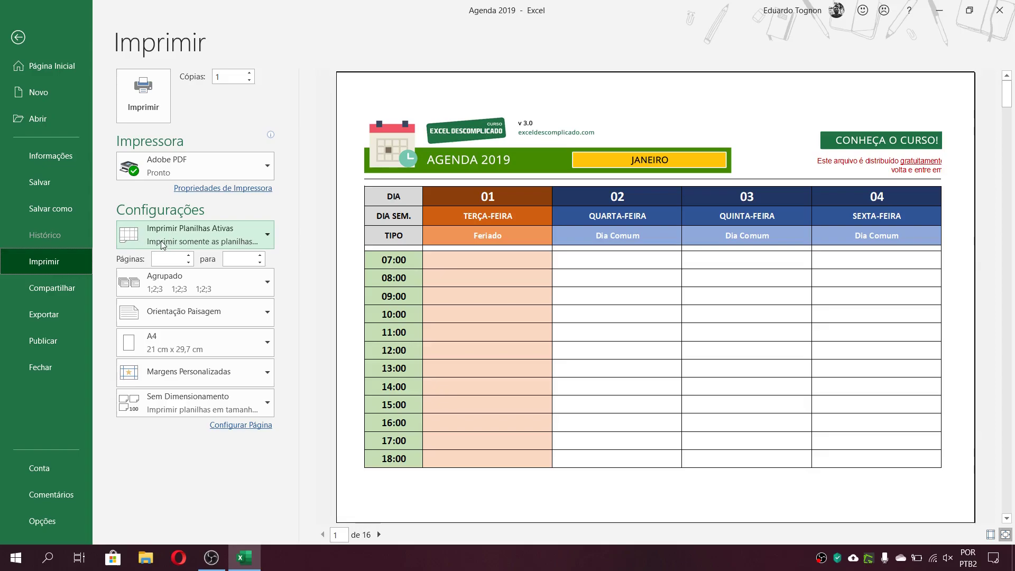
pyautogui.click(203, 242)
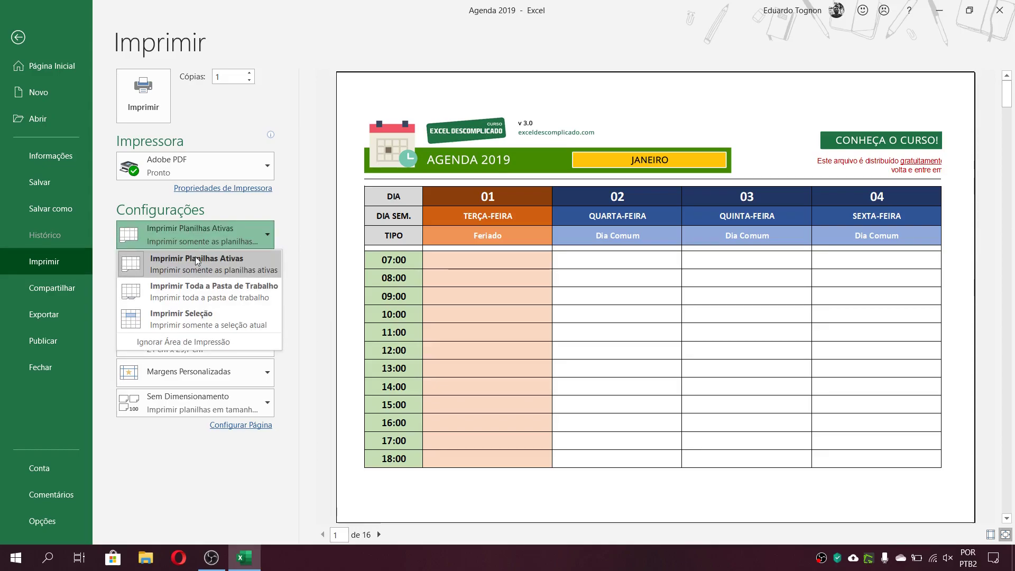
pyautogui.click(201, 321)
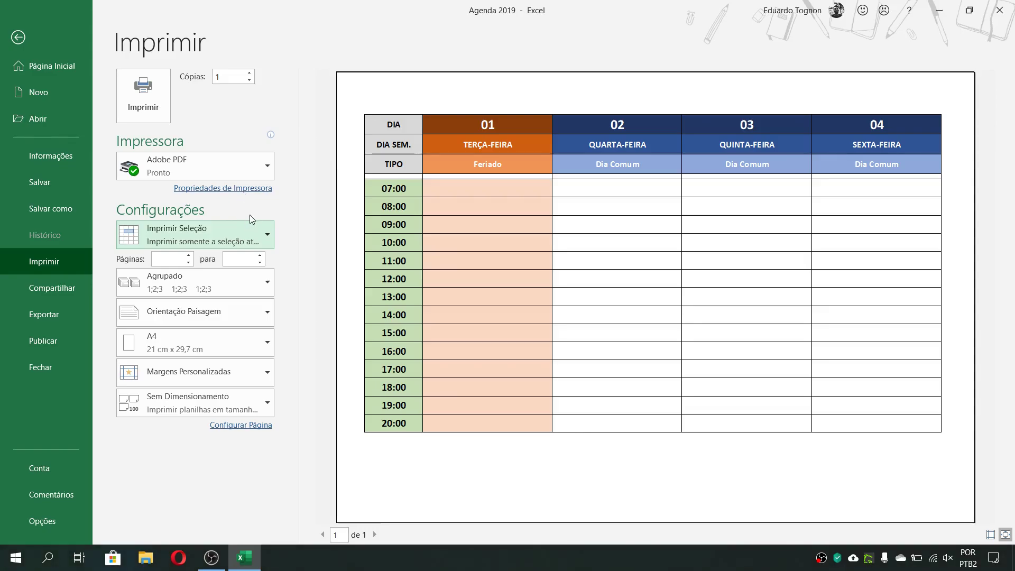
pyautogui.click(20, 39)
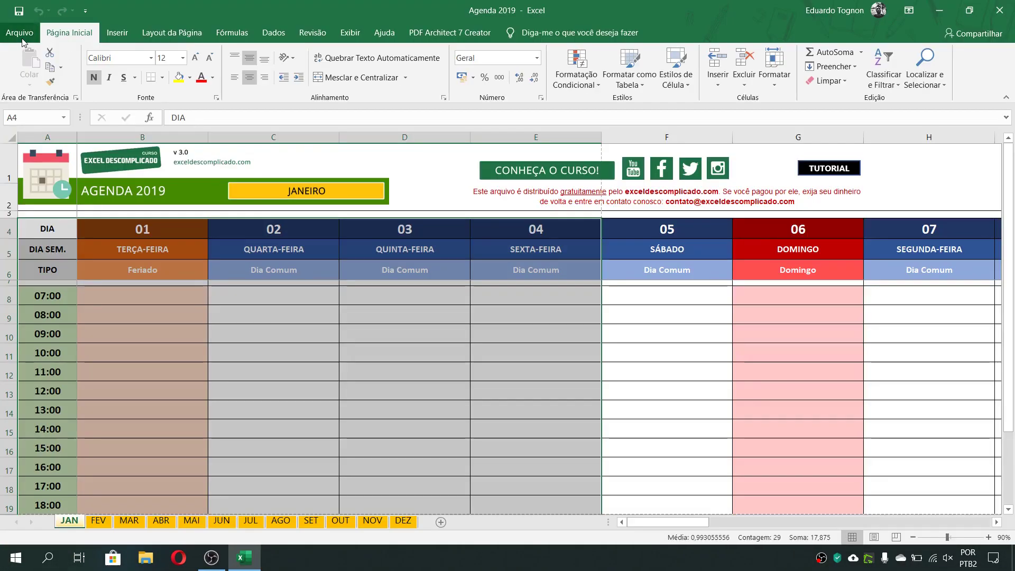
pyautogui.click(664, 375)
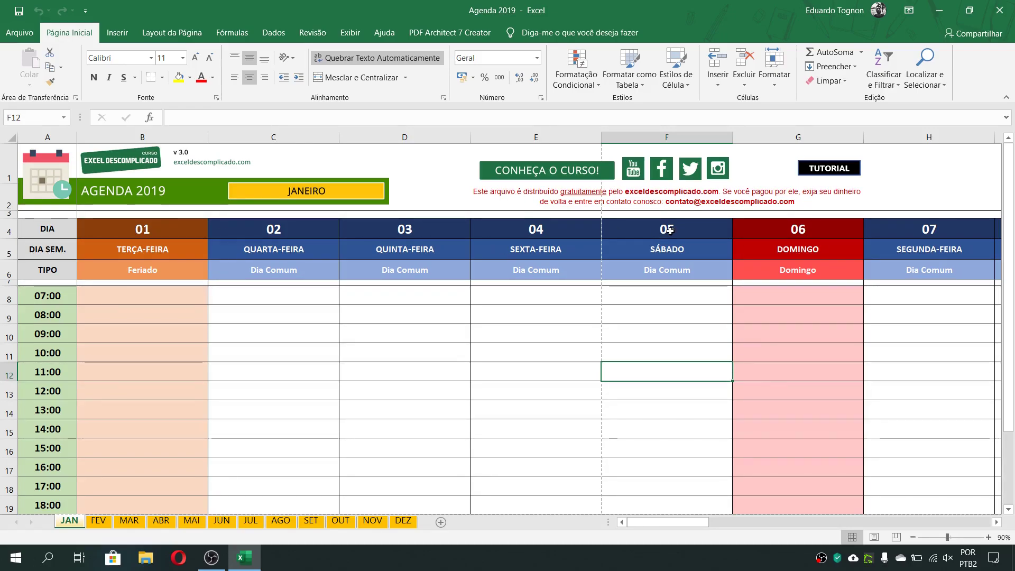
pyautogui.click(48, 137)
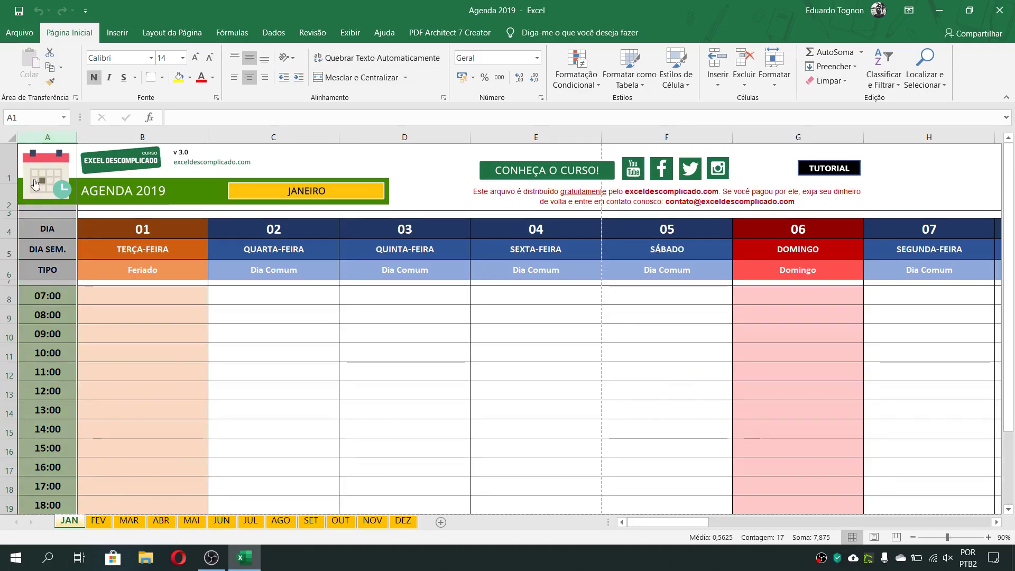
pyautogui.click(45, 229)
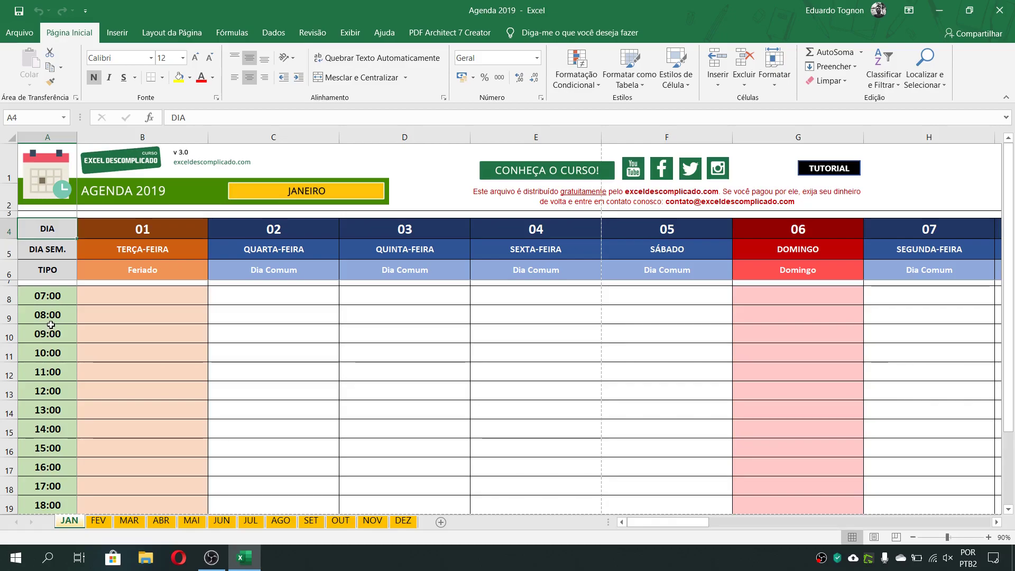
pyautogui.click(47, 296)
pyautogui.click(51, 314)
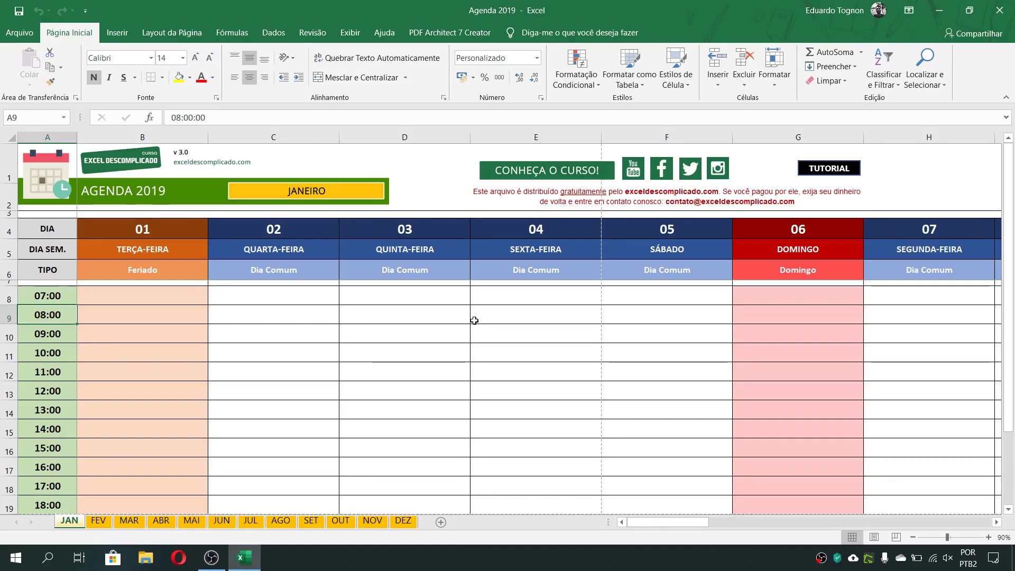
# Select the hours column A4:A21 together with the separate range F4:I21 for days 05 to 08
pyautogui.moveTo(43, 226); pyautogui.dragTo(58, 491)
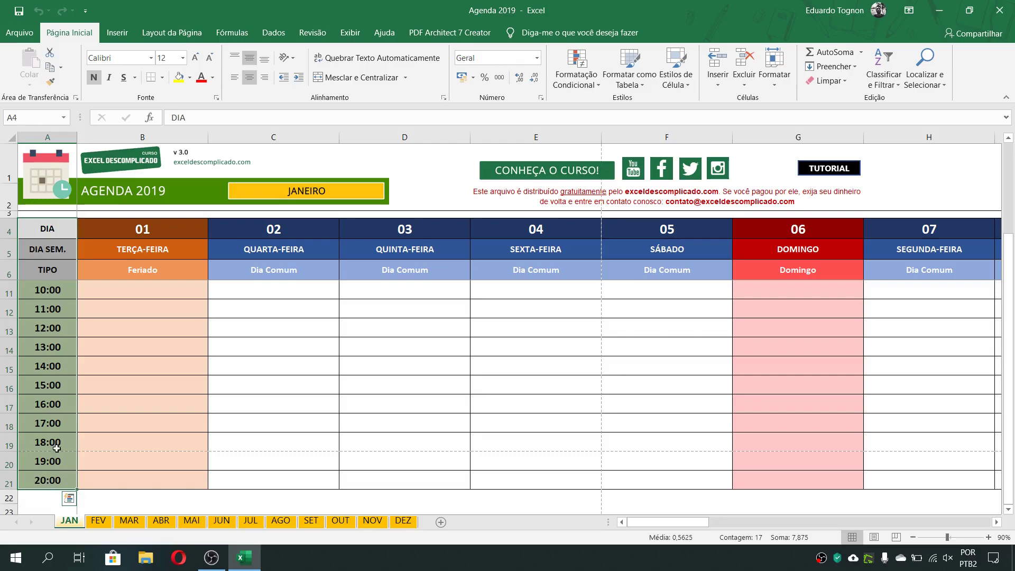
pyautogui.scroll(1, 358, 349)
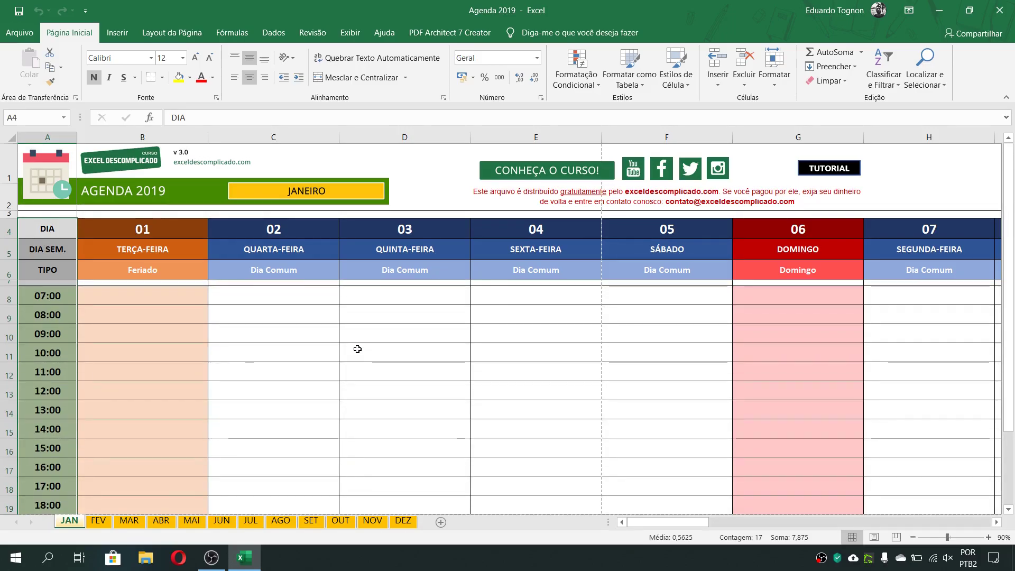
pyautogui.moveTo(636, 228); pyautogui.dragTo(550, 482)
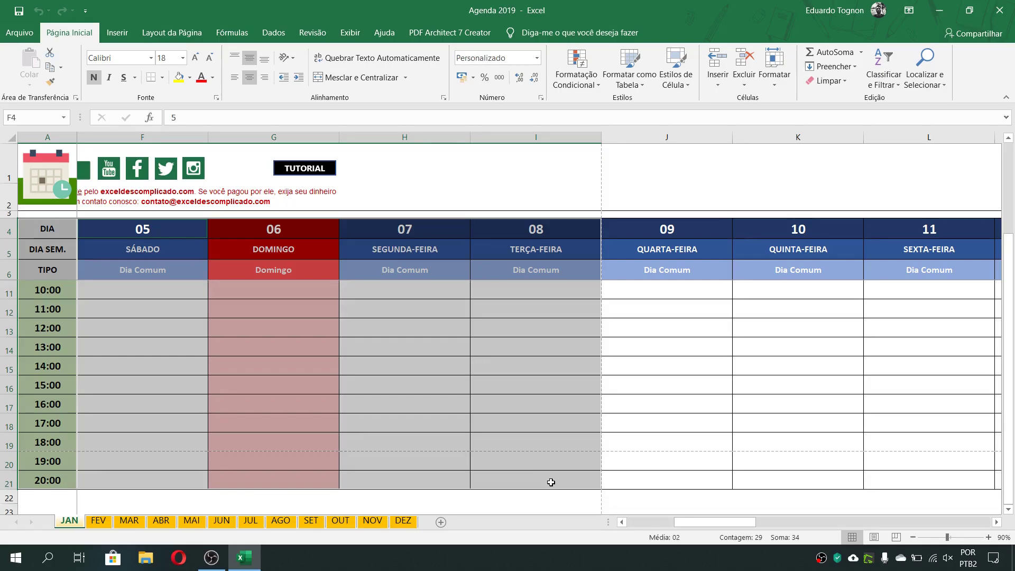
pyautogui.moveTo(699, 522); pyautogui.dragTo(637, 522)
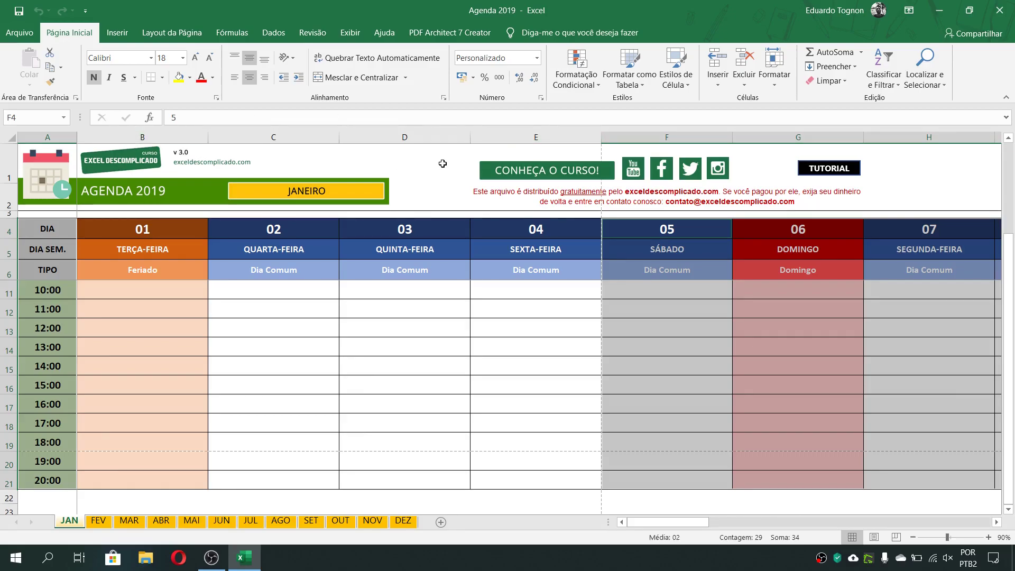
# Preview the printout of the two selected ranges with Imprimir Seleção, check the second page, and clear the selection
pyautogui.click(26, 33)
pyautogui.click(45, 263)
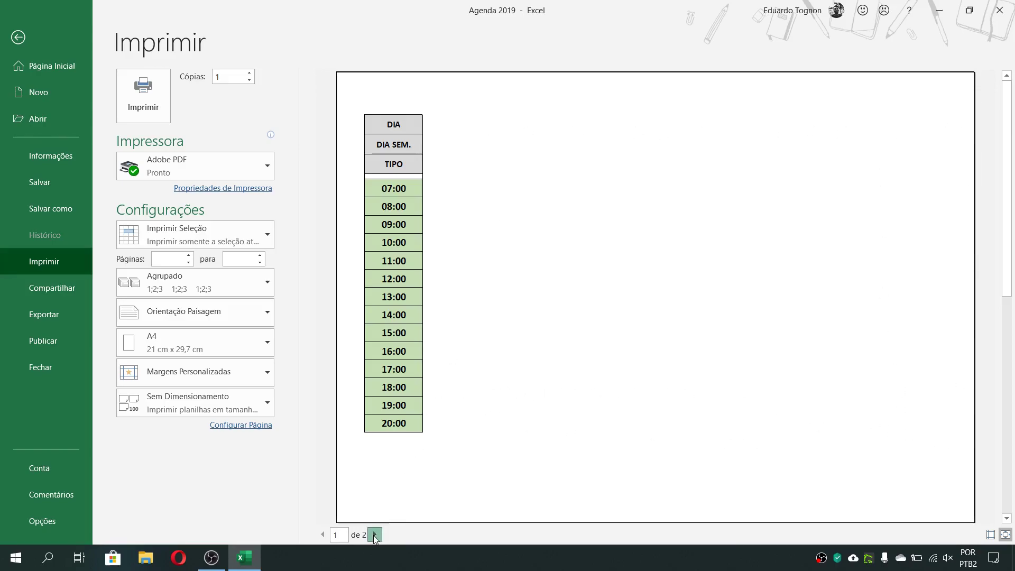
pyautogui.click(375, 535)
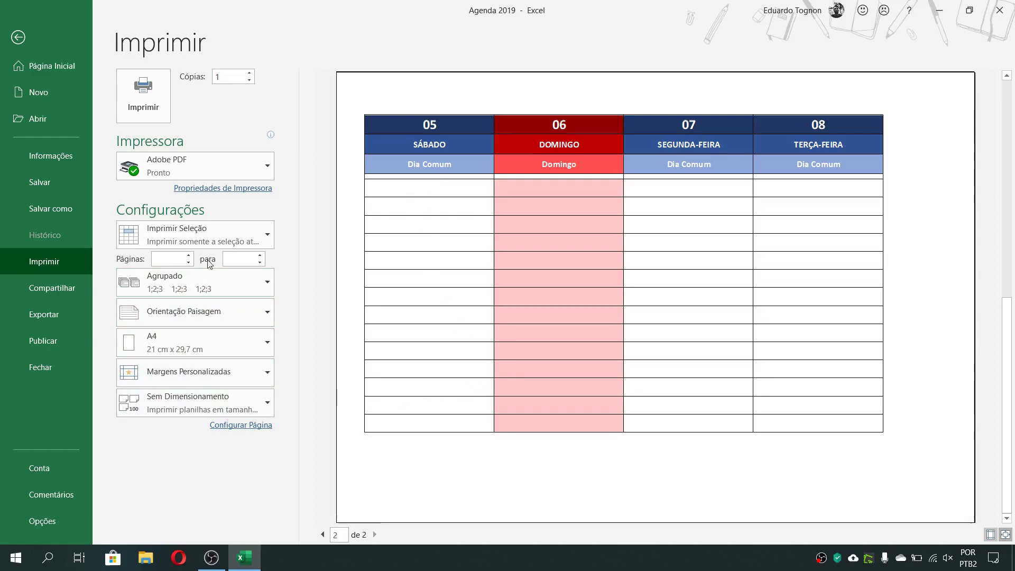
pyautogui.click(206, 240)
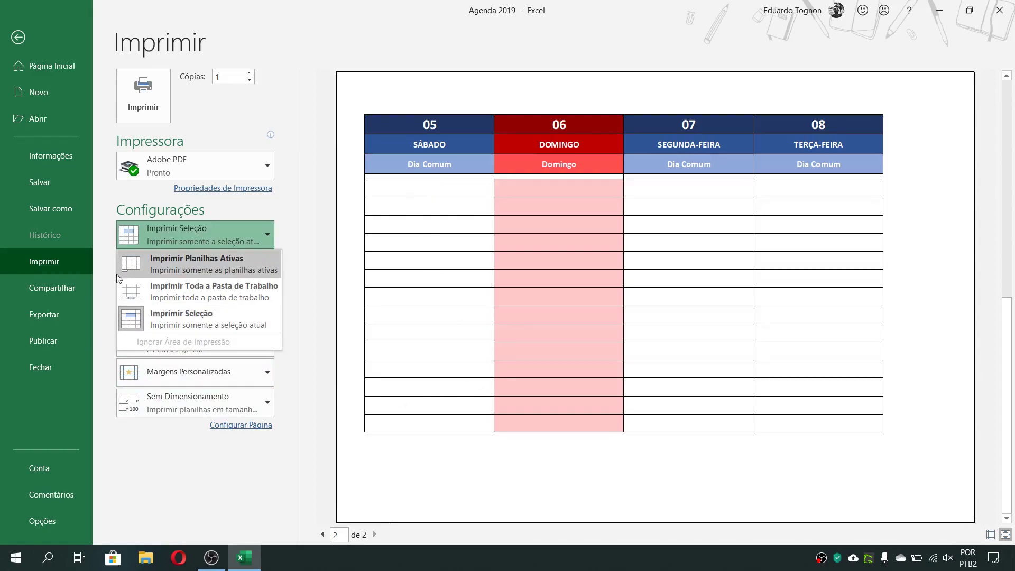
pyautogui.click(168, 319)
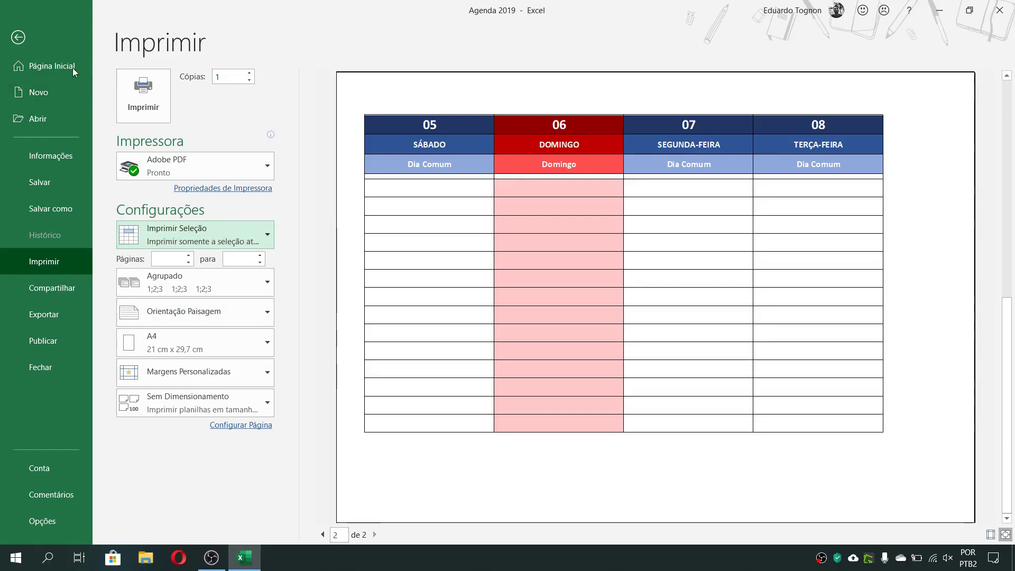
pyautogui.click(18, 37)
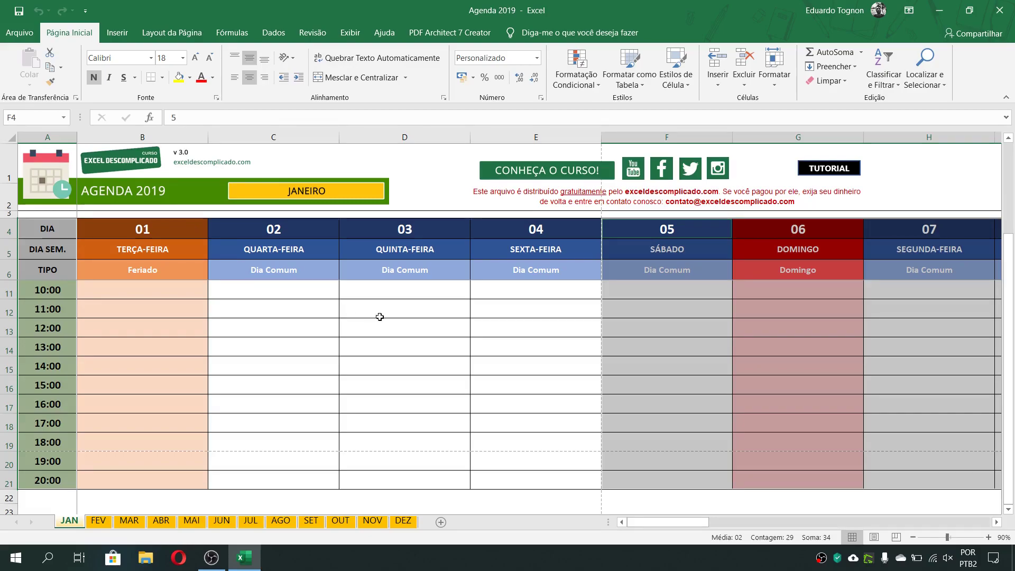
pyautogui.click(381, 330)
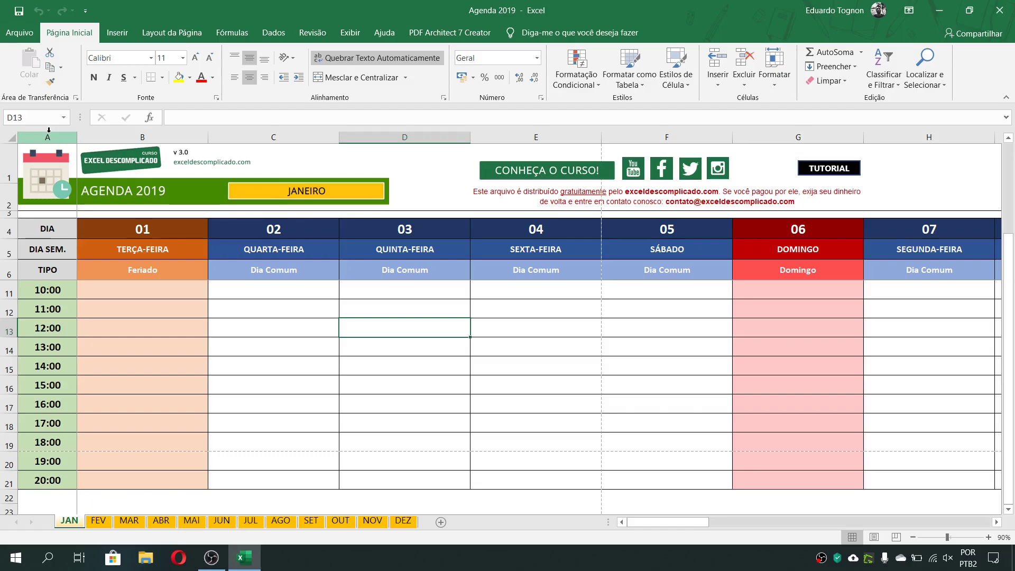
# Hide columns B to E, days 01 to 04, so that day 05 follows the hours column
pyautogui.click(149, 137)
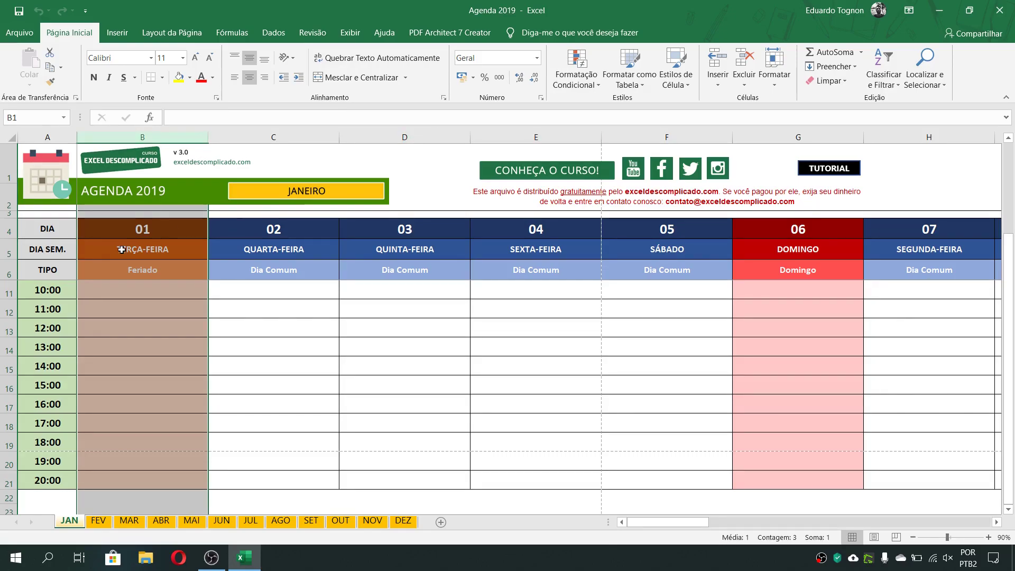
pyautogui.click(43, 135)
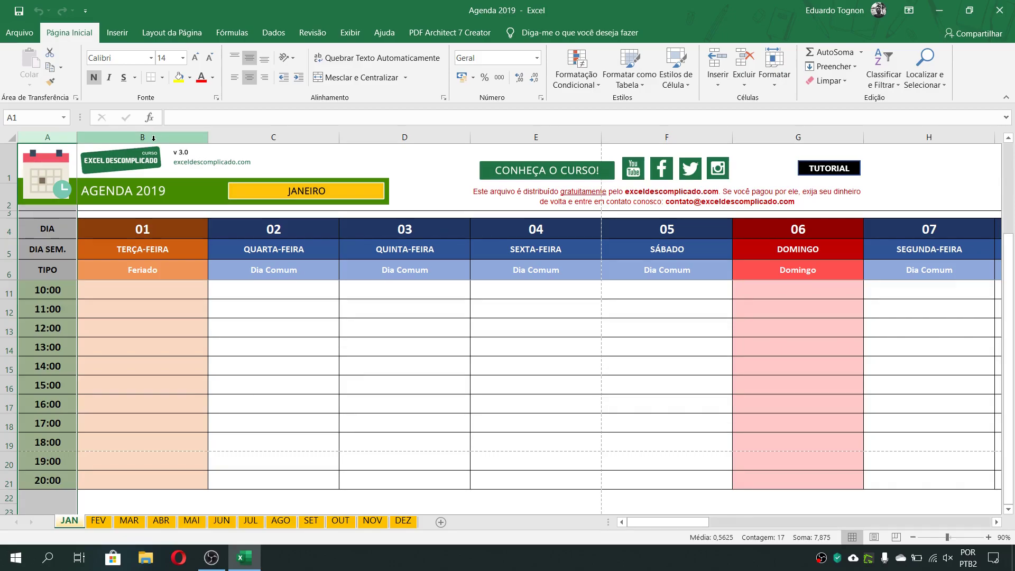
pyautogui.click(177, 135)
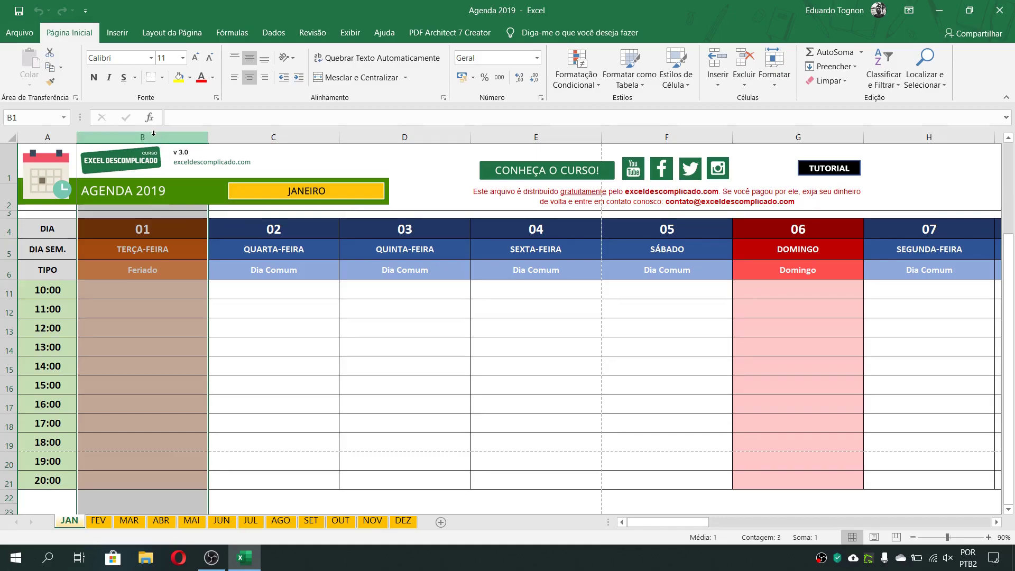
pyautogui.moveTo(153, 136); pyautogui.dragTo(541, 138)
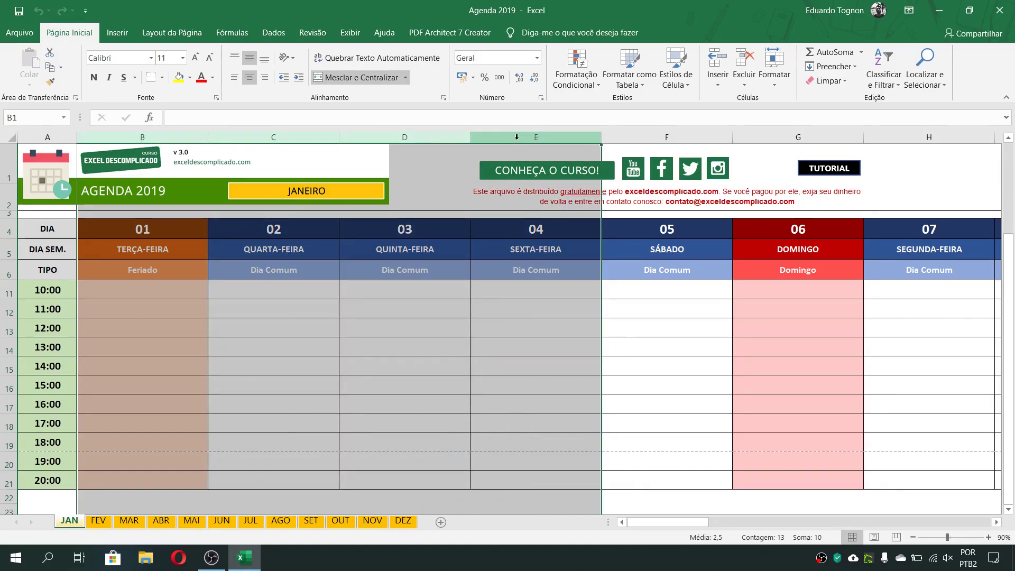
pyautogui.rightClick(320, 135)
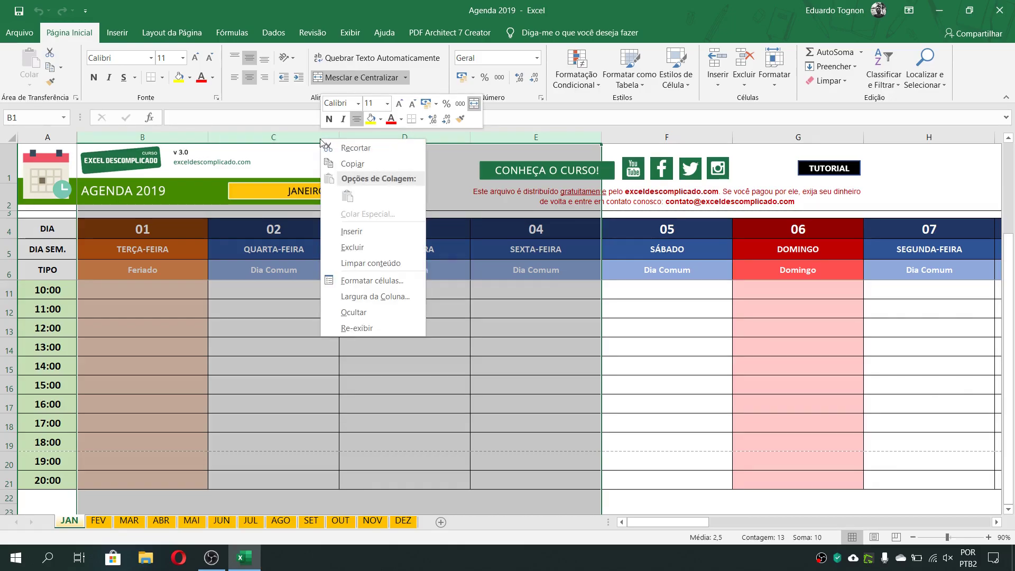
pyautogui.click(353, 310)
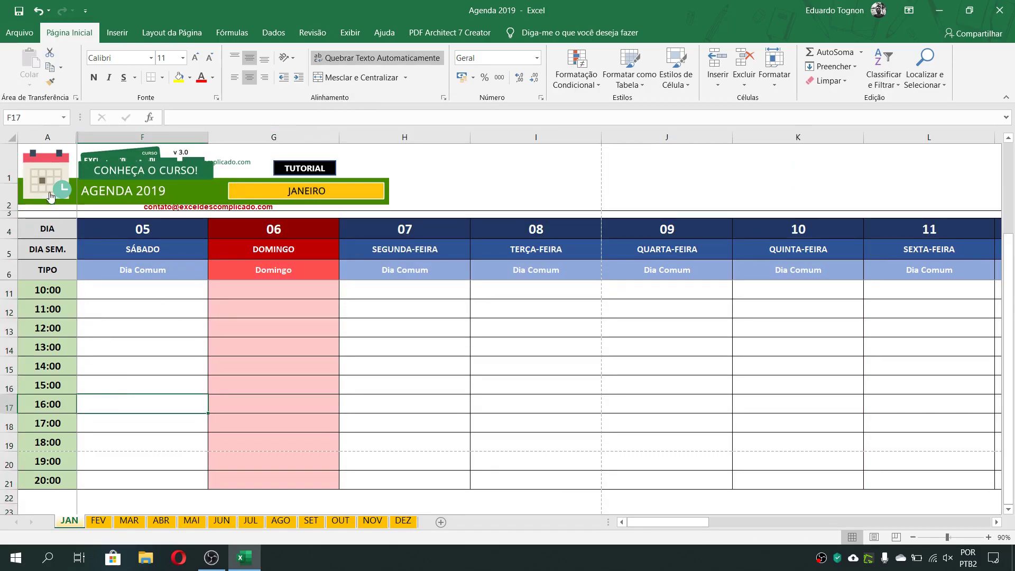
pyautogui.click(50, 138)
pyautogui.click(127, 137)
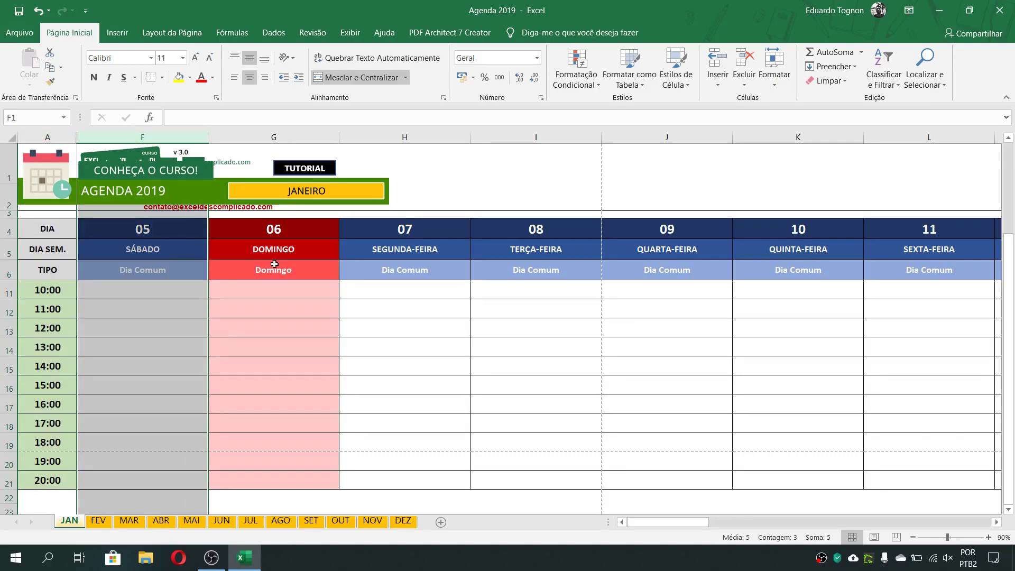
pyautogui.click(421, 312)
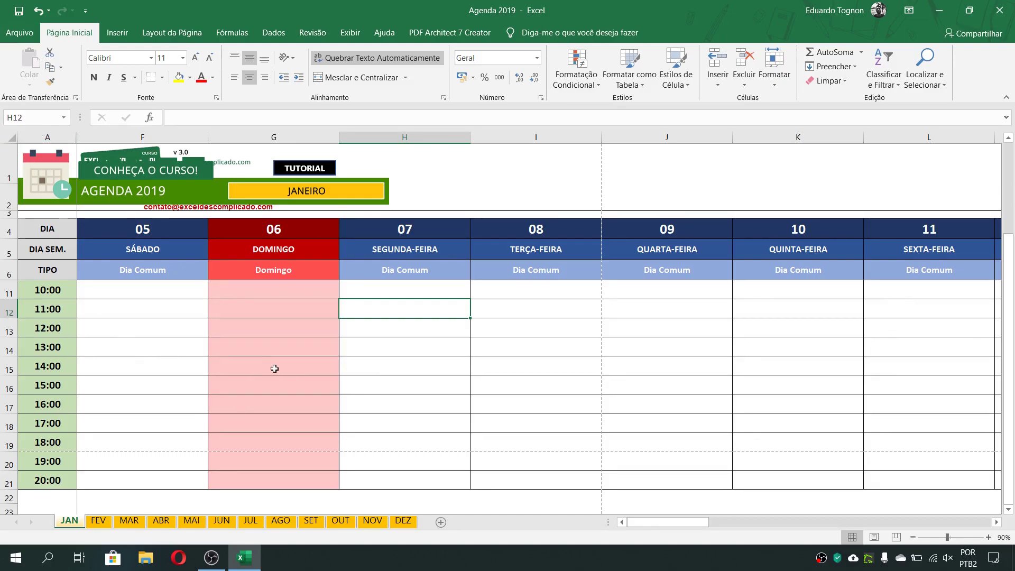
# Select the hours column together with days 05 to 08 (A4:I21), preview the printout, return to the sheet and clear the selection
pyautogui.scroll(2, 102, 304)
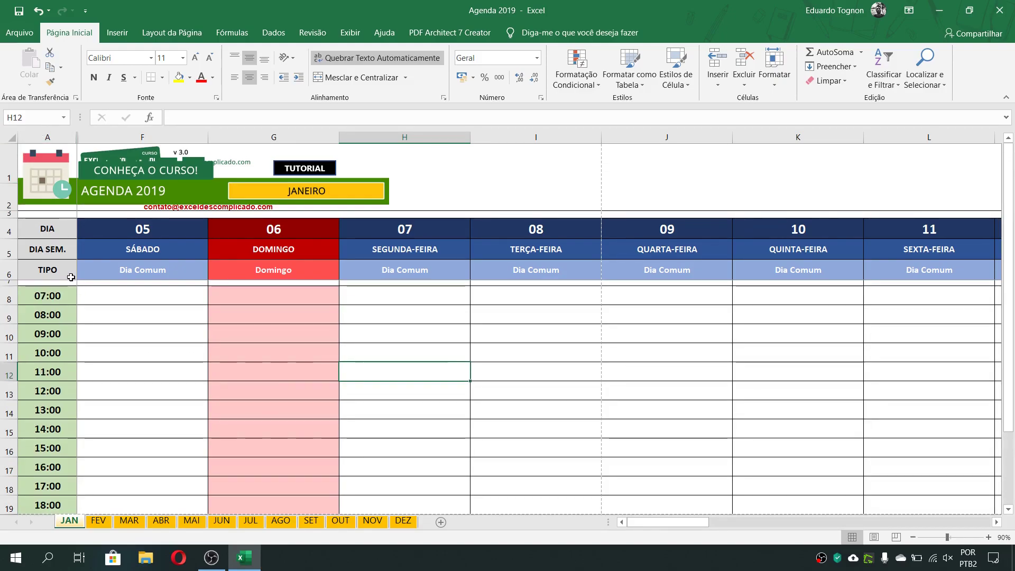
pyautogui.moveTo(43, 229); pyautogui.dragTo(532, 448)
pyautogui.moveTo(523, 566); pyautogui.dragTo(532, 478)
pyautogui.scroll(2, 374, 364)
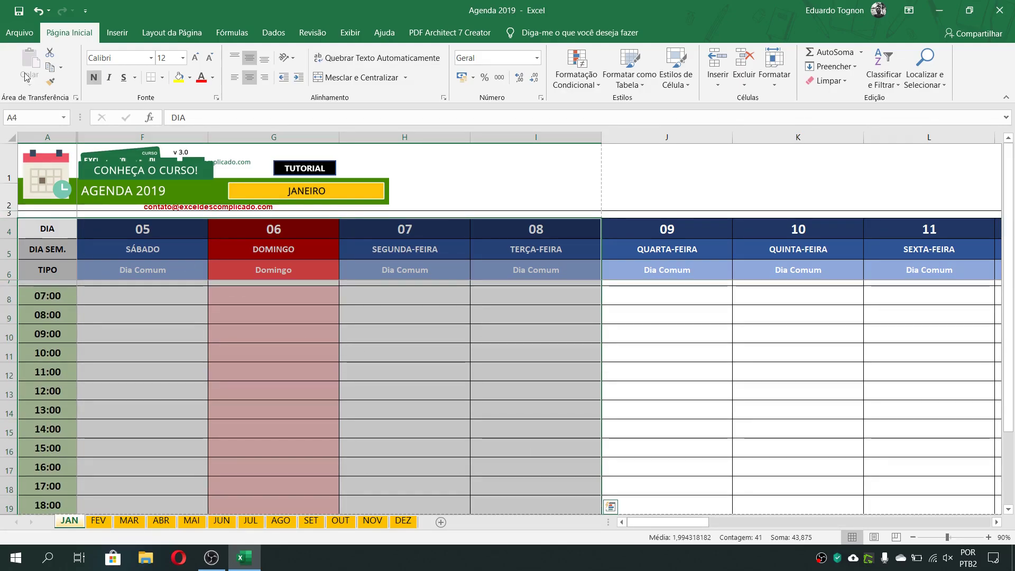
pyautogui.click(19, 32)
pyautogui.click(33, 259)
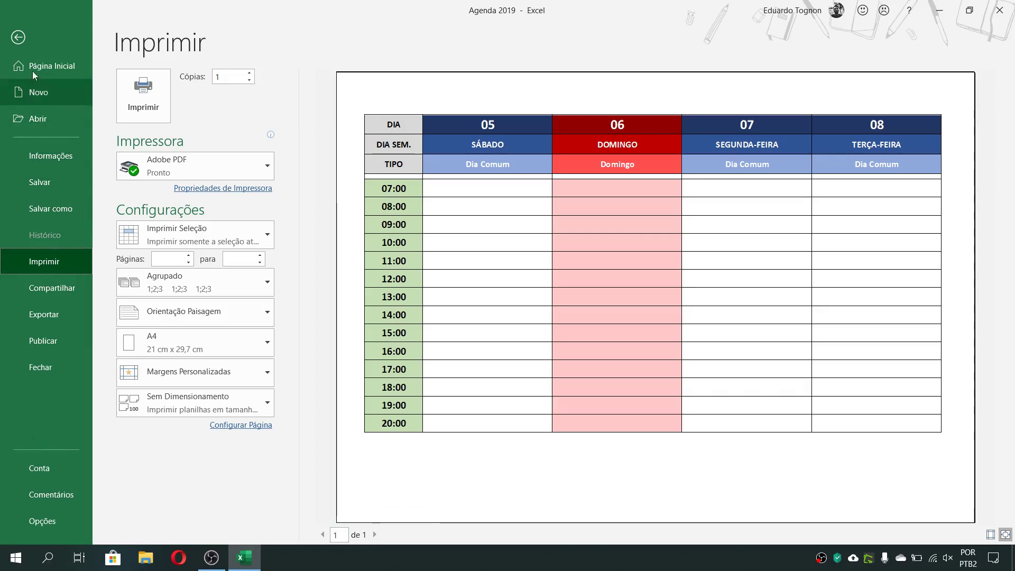
pyautogui.click(19, 41)
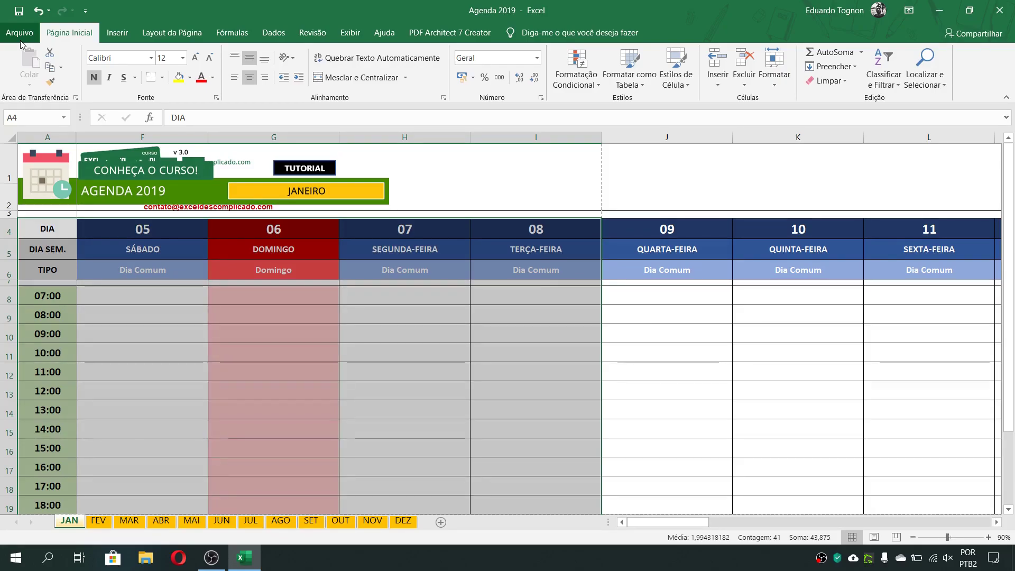
pyautogui.click(677, 365)
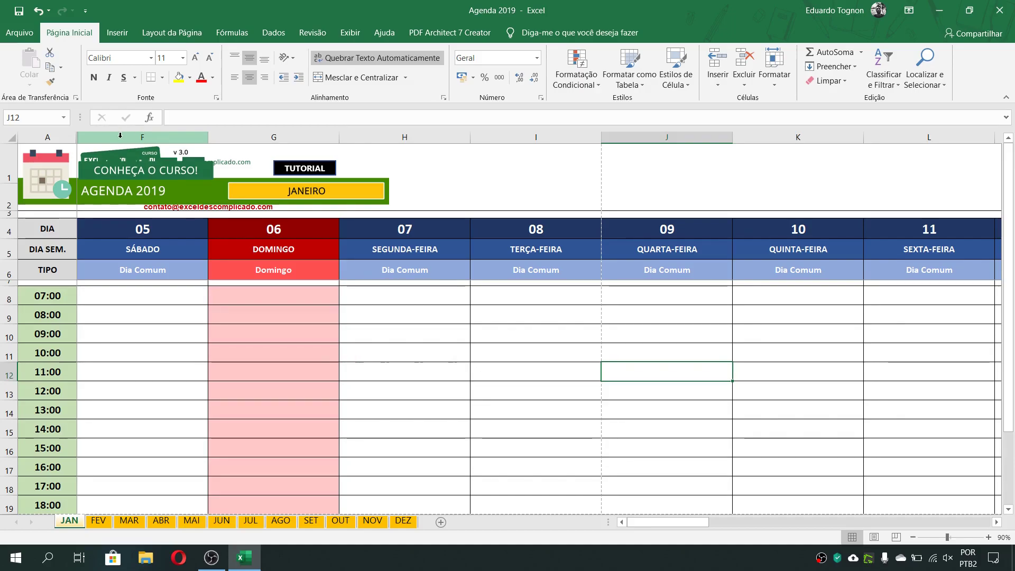
# Unhide the columns between A and F to bring back days 01 to 04
pyautogui.moveTo(52, 137); pyautogui.dragTo(135, 137)
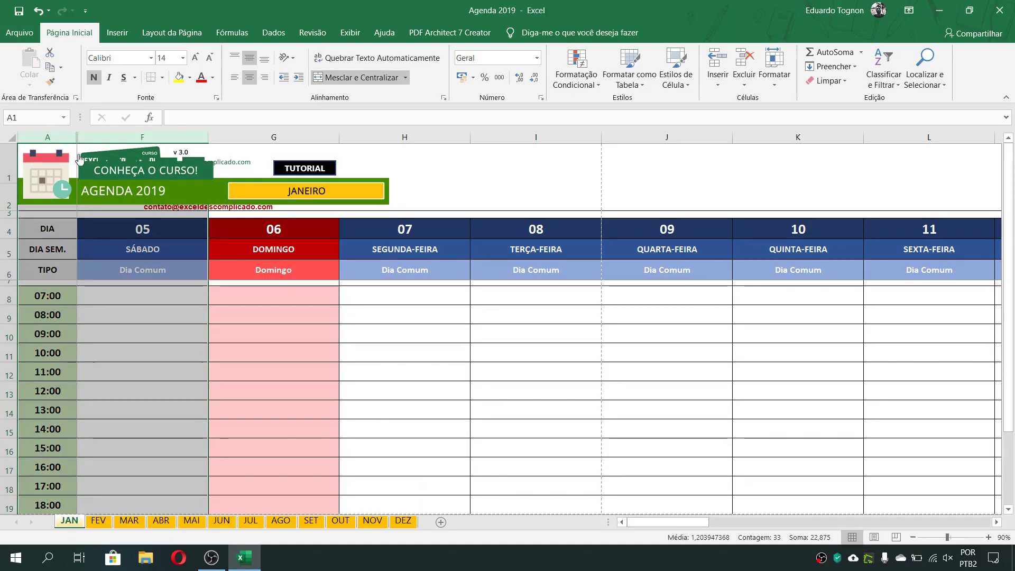
pyautogui.rightClick(106, 140)
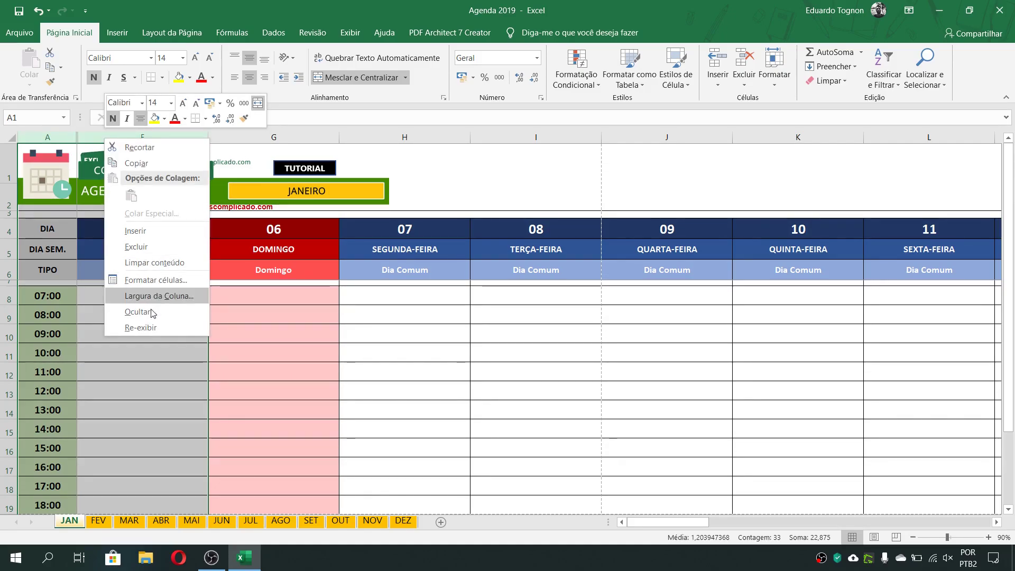
pyautogui.click(141, 328)
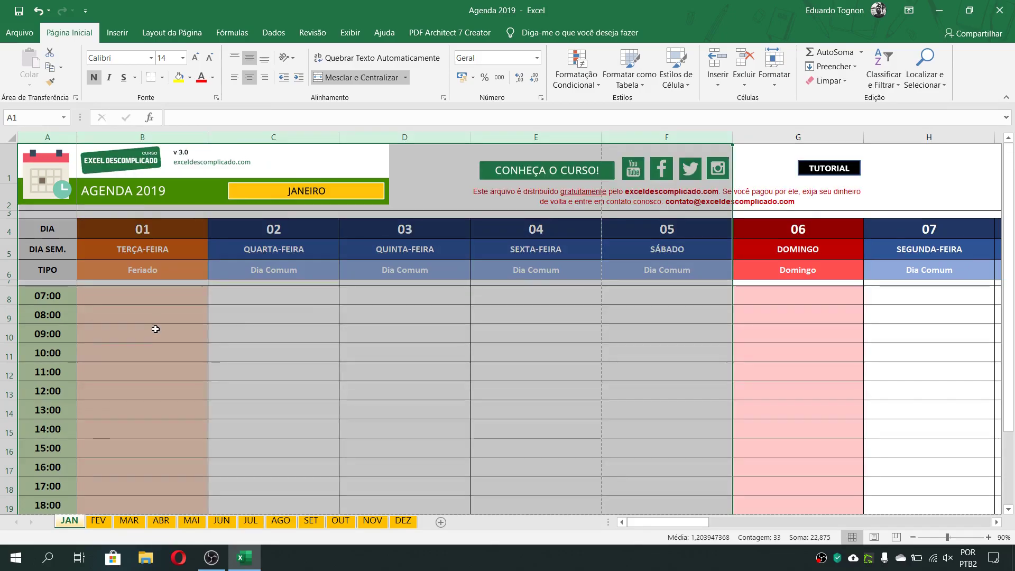
pyautogui.click(550, 371)
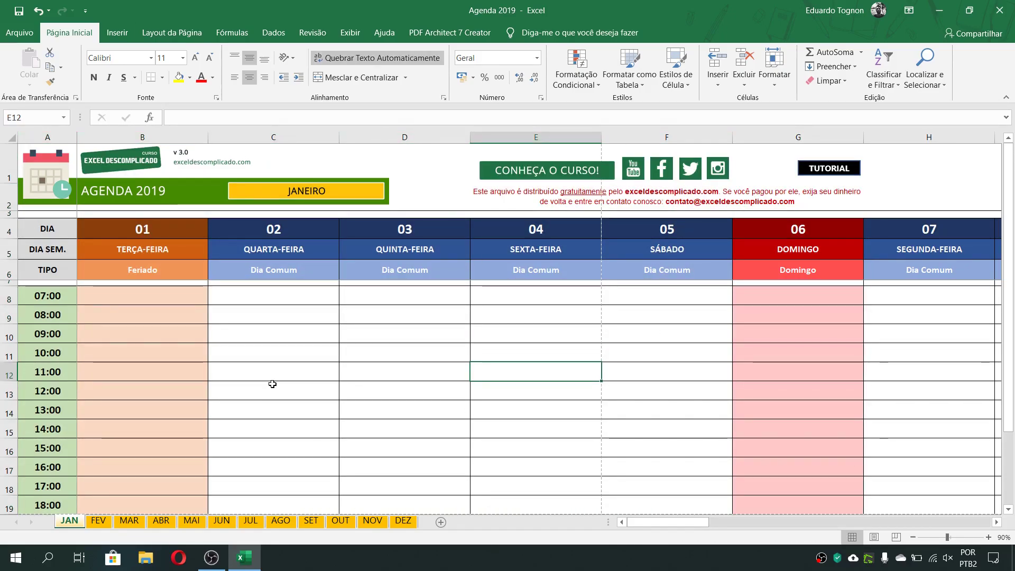
# Hide rows 8 to 11, the hours 07:00 to 10:00
pyautogui.click(174, 290)
pyautogui.click(386, 343)
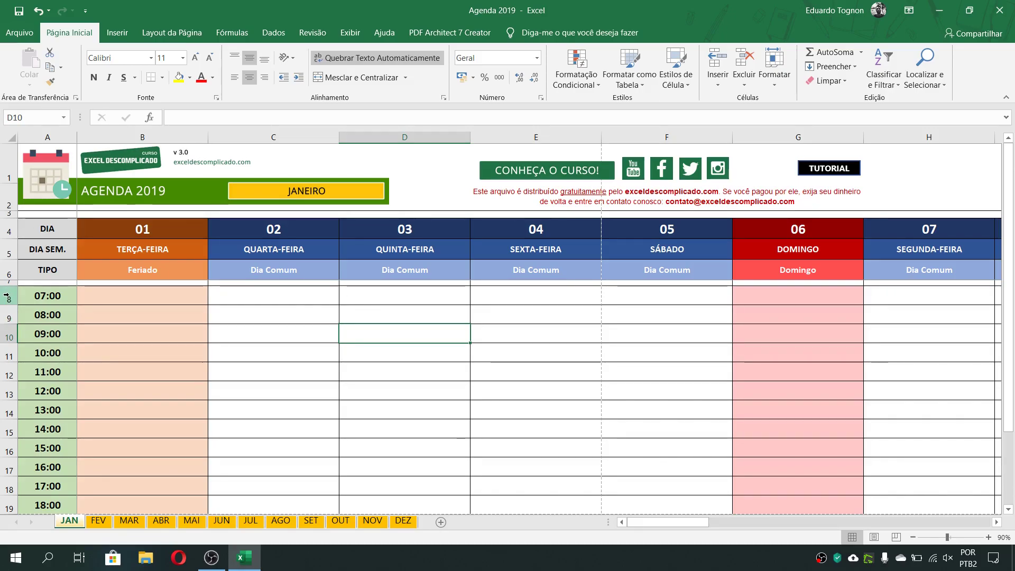
pyautogui.moveTo(6, 295); pyautogui.dragTo(8, 359)
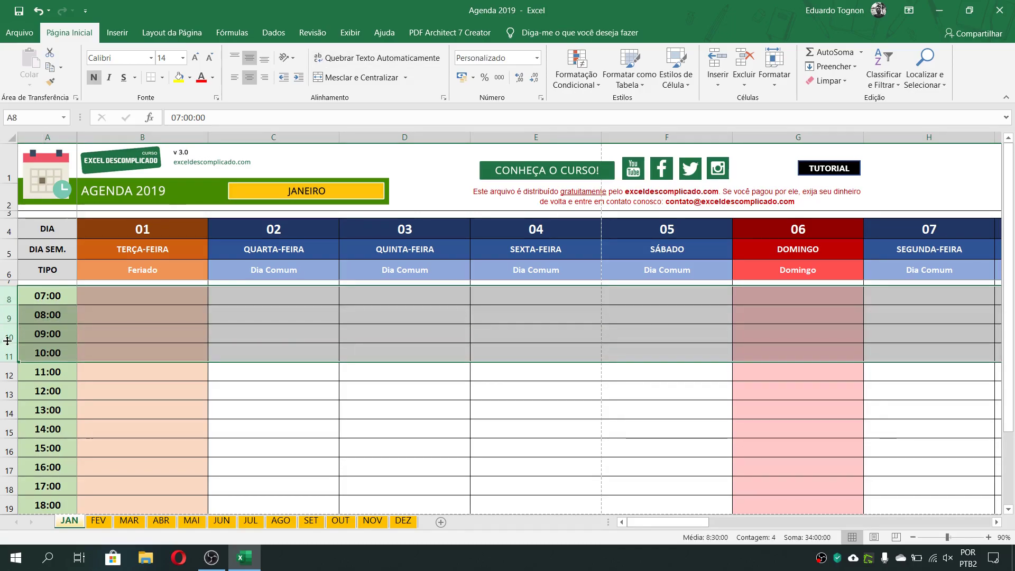
pyautogui.rightClick(4, 331)
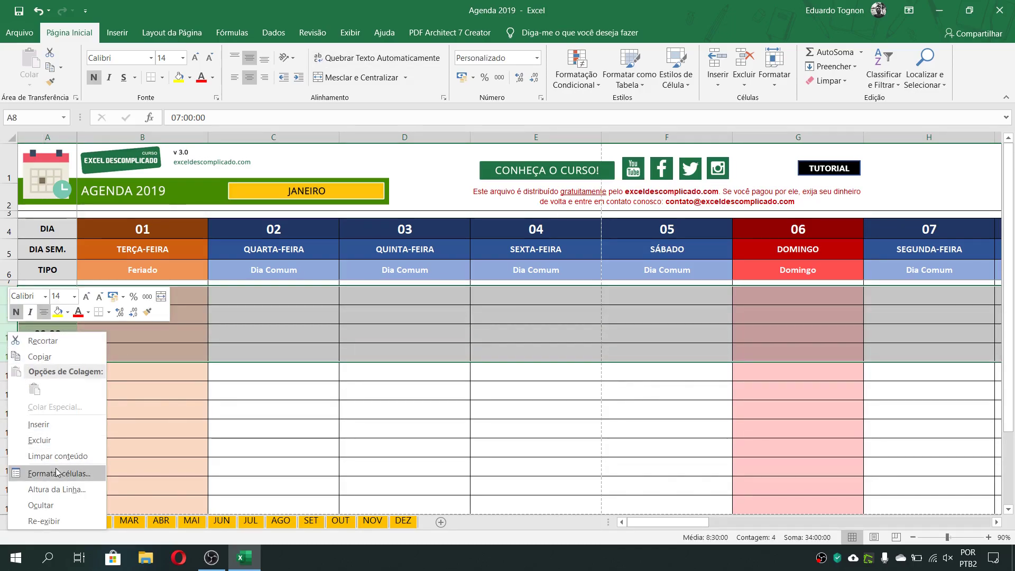
pyautogui.click(61, 509)
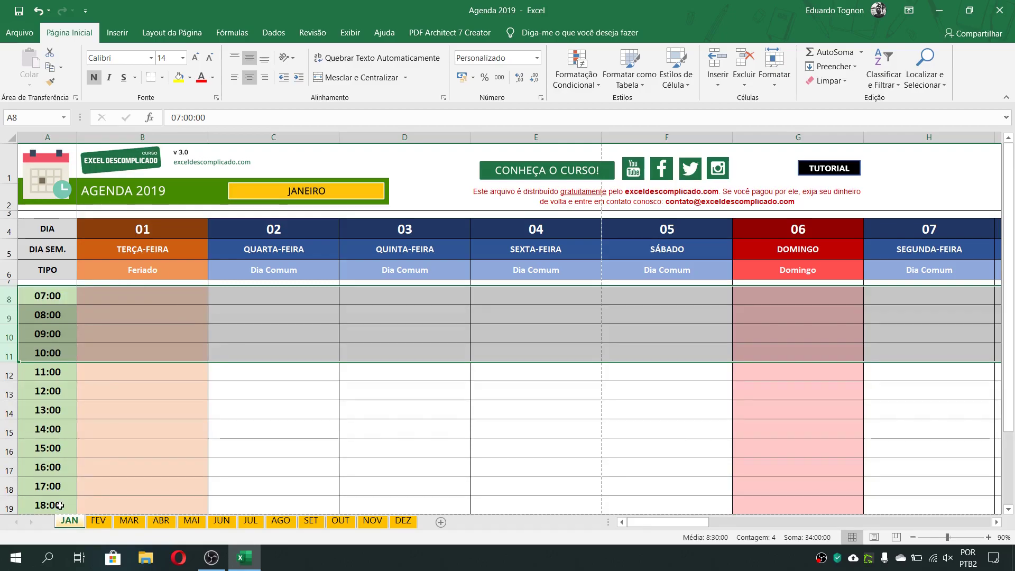
pyautogui.click(44, 292)
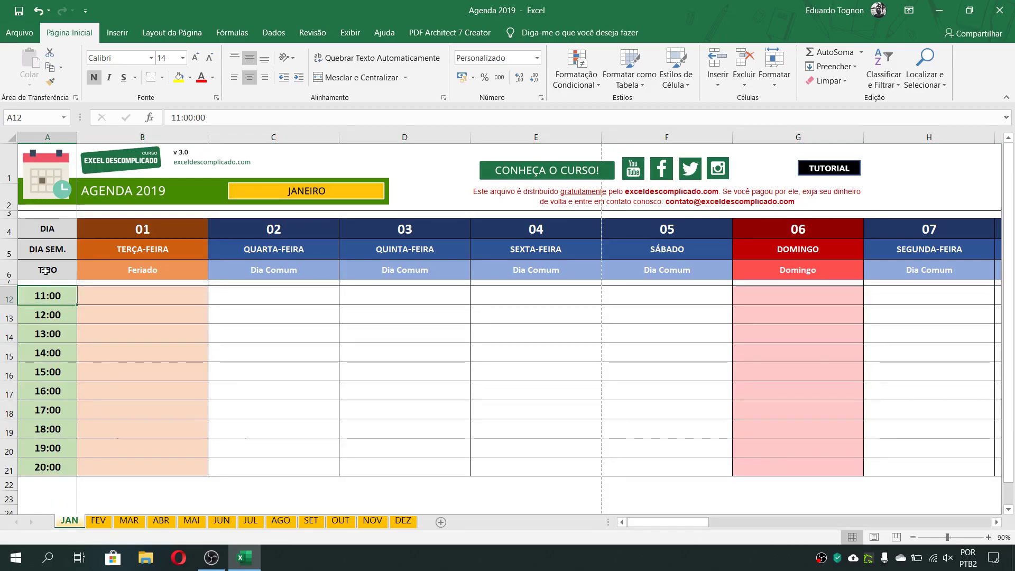
# Select A4:B21, the hours column with day 01, preview its printout and go back to the sheet
pyautogui.click(49, 228)
pyautogui.moveTo(48, 229)
pyautogui.mouseDown()
pyautogui.moveTo(143, 233)
pyautogui.moveTo(158, 464)
pyautogui.mouseUp()
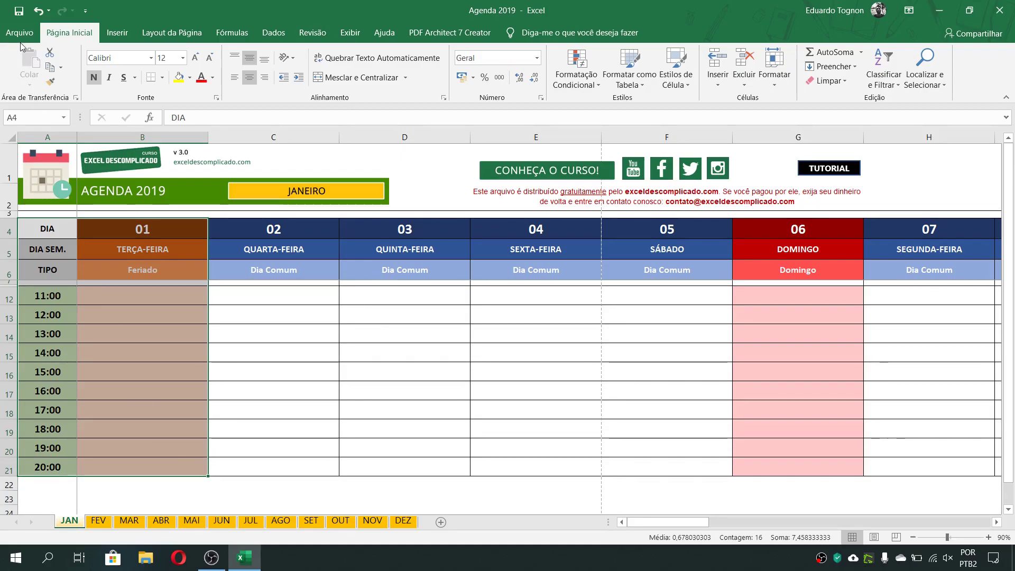
pyautogui.click(19, 32)
pyautogui.click(44, 264)
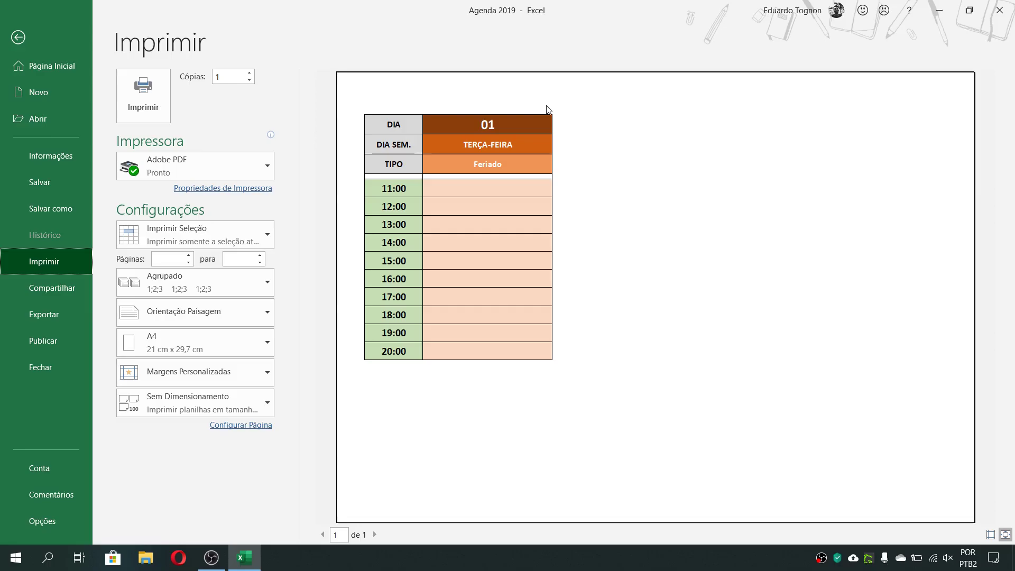
pyautogui.click(16, 37)
# Unhide the rows between 7 and 12 to bring back the hours 07:00 to 10:00, and clear the selection
pyautogui.click(20, 334)
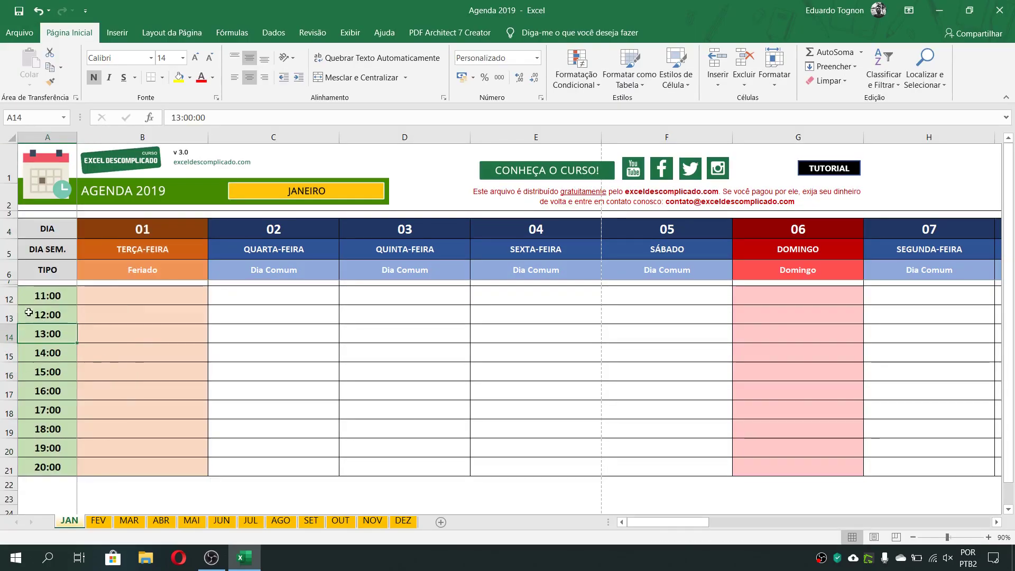
pyautogui.click(7, 282)
pyautogui.moveTo(10, 283); pyautogui.dragTo(7, 295)
pyautogui.rightClick(7, 295)
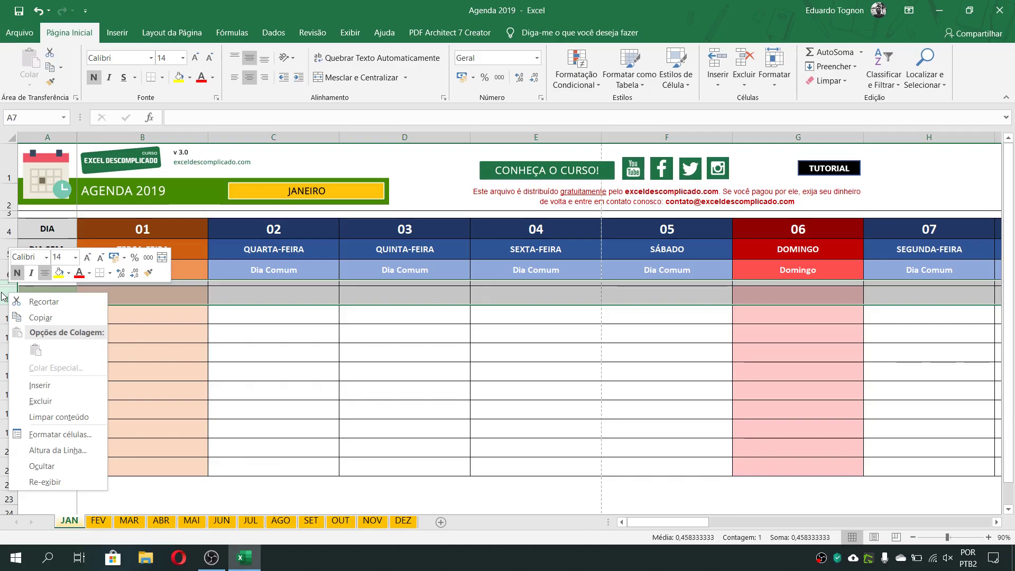
pyautogui.click(45, 481)
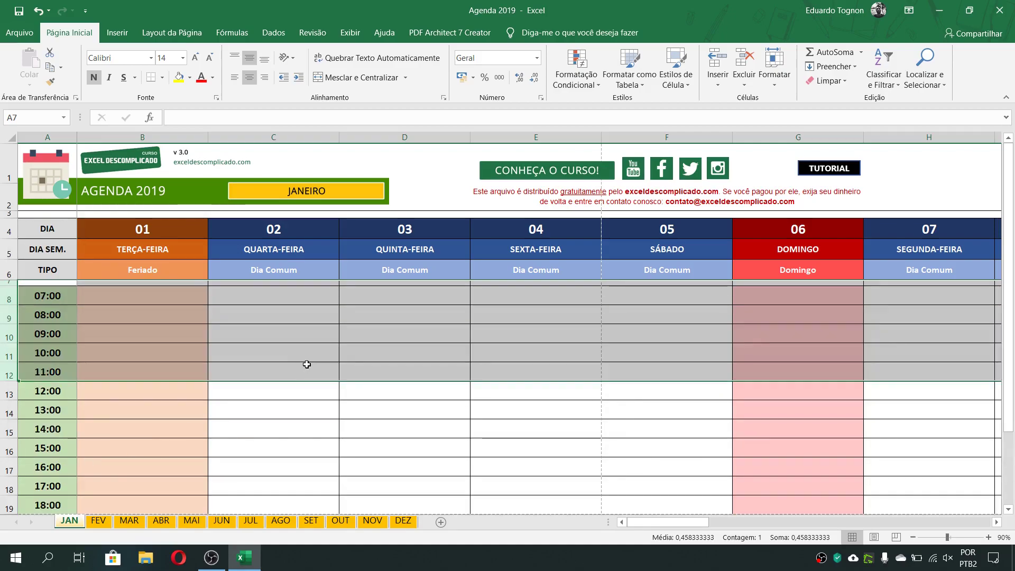
pyautogui.click(409, 409)
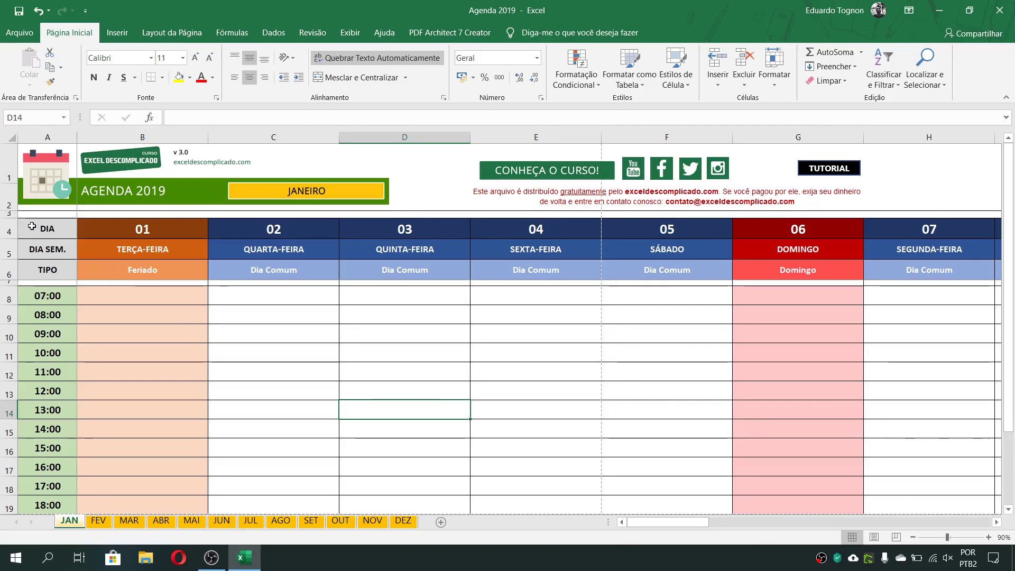
# Define A4:D21, the hours column with days 01 to 03, as the print area of the JAN sheet
pyautogui.moveTo(32, 227); pyautogui.dragTo(407, 485)
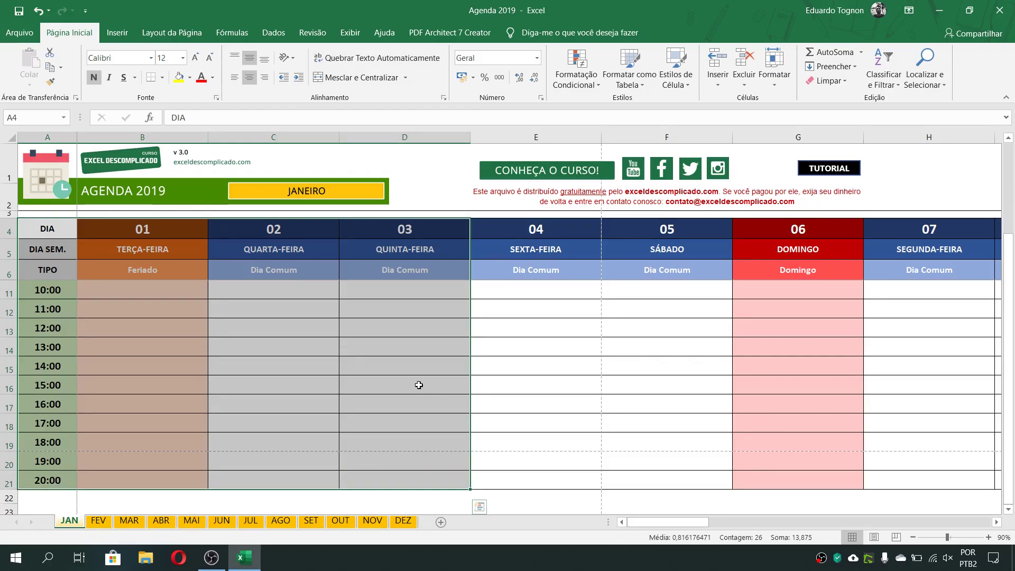
pyautogui.scroll(2, 418, 385)
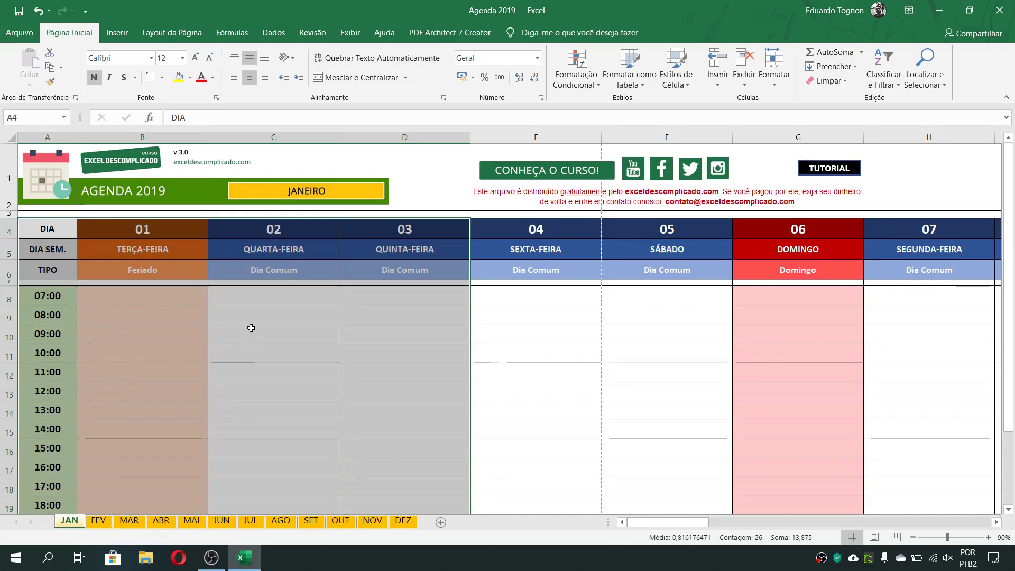
pyautogui.click(174, 33)
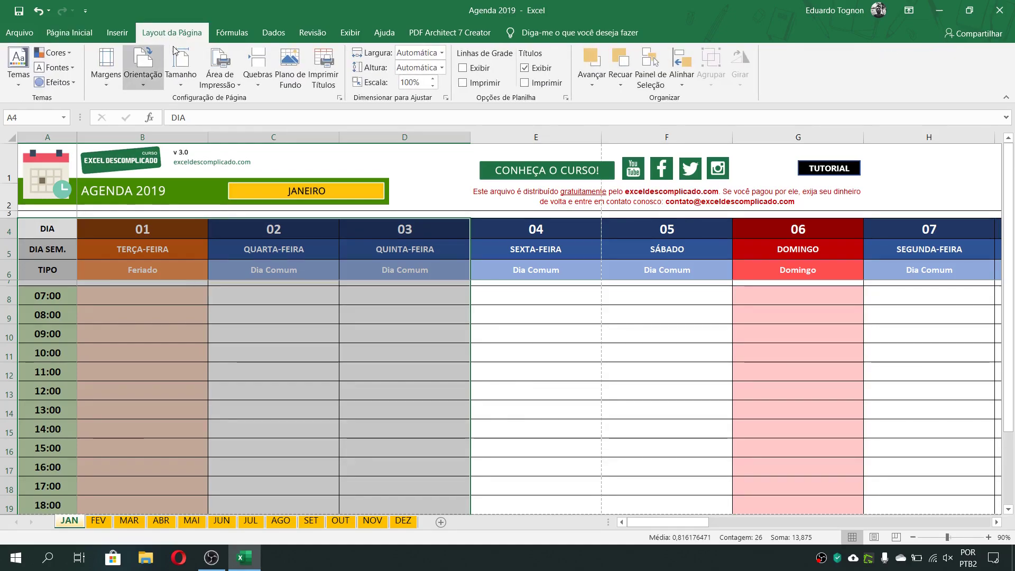
pyautogui.click(223, 73)
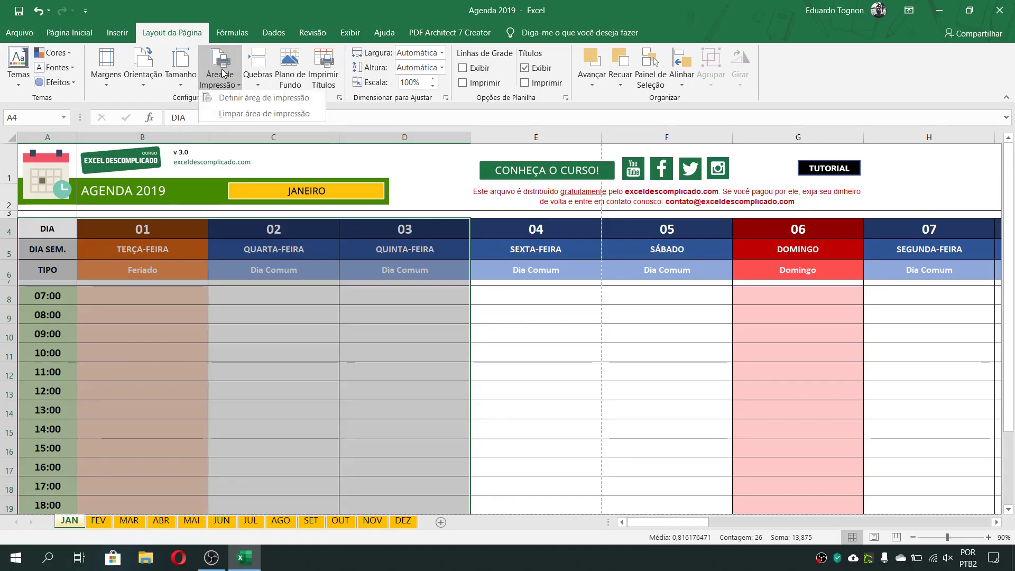
pyautogui.click(263, 100)
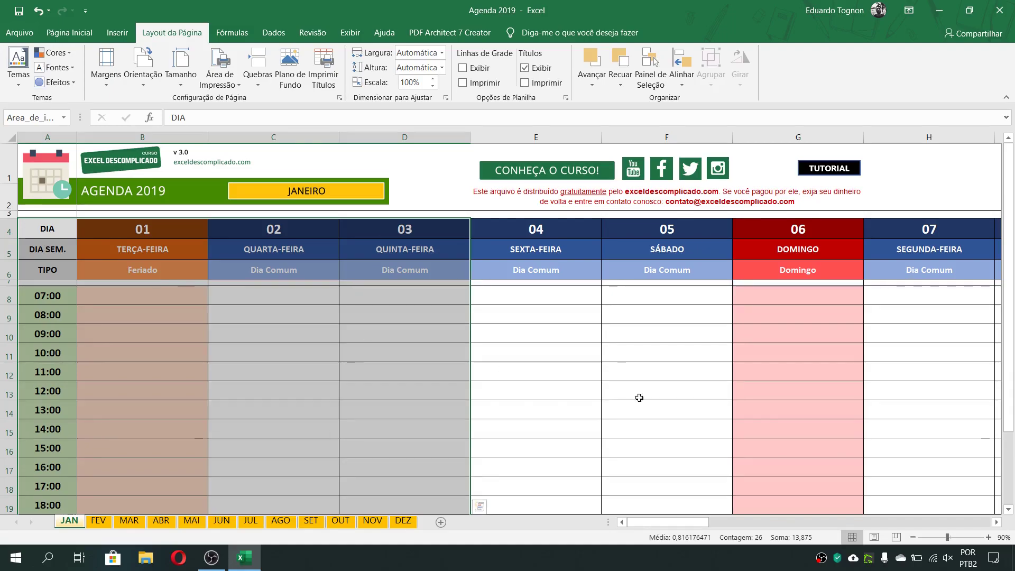
# Clear the cell selection and set the print settings to Imprimir Planilhas Ativas to preview the defined print area
pyautogui.click(922, 364)
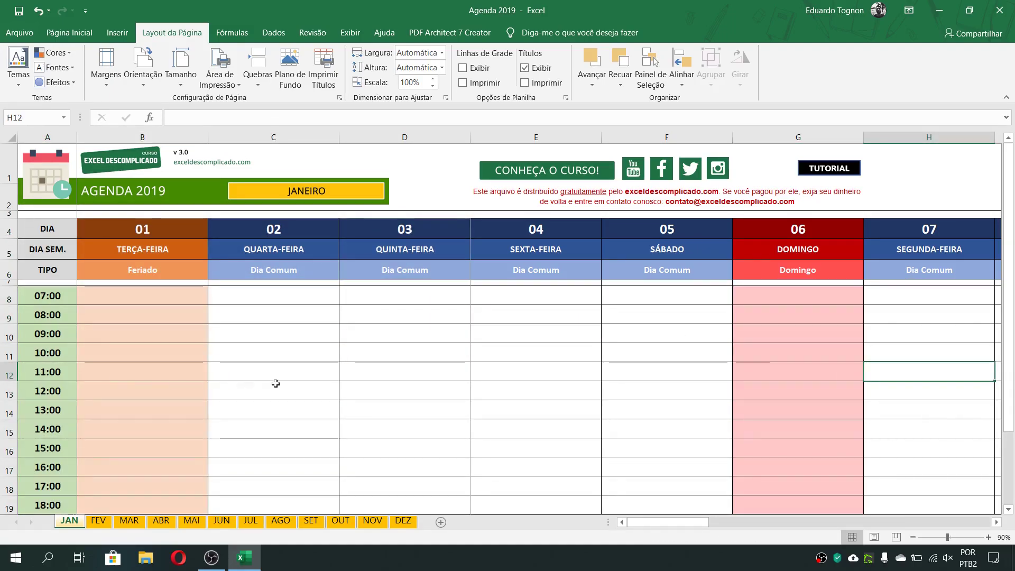
pyautogui.click(12, 33)
pyautogui.click(46, 266)
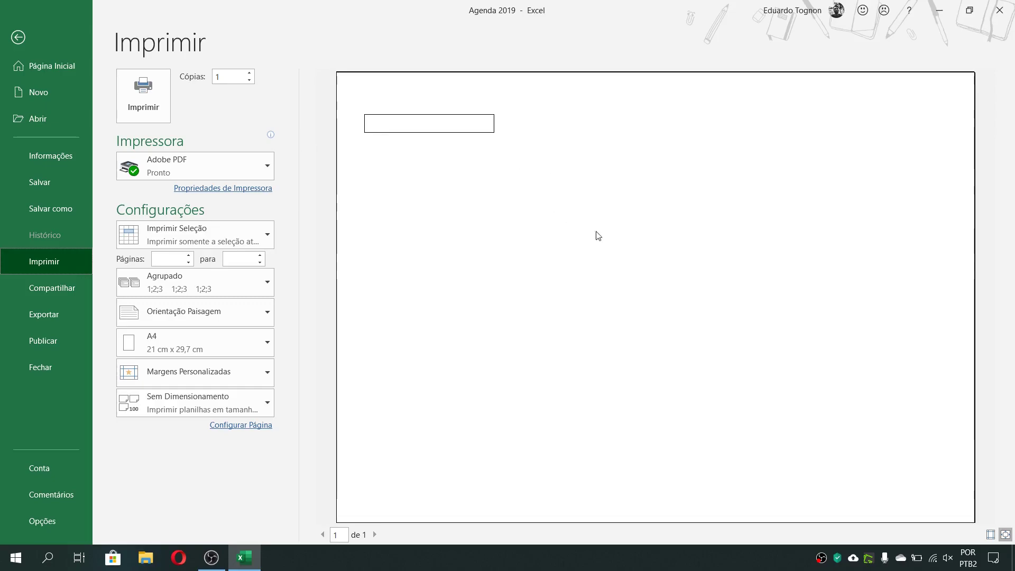
pyautogui.click(208, 239)
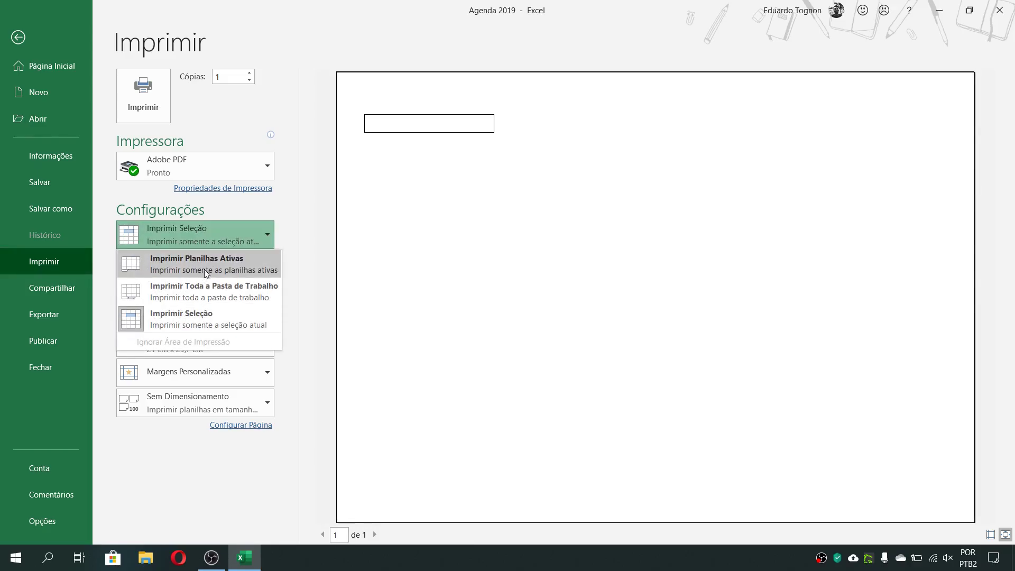
pyautogui.click(247, 270)
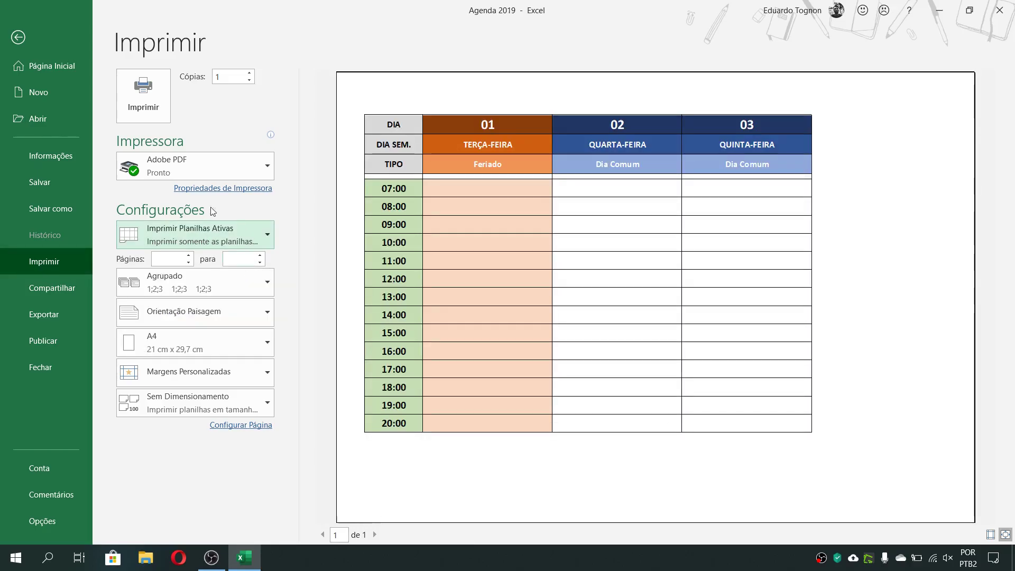
pyautogui.click(192, 235)
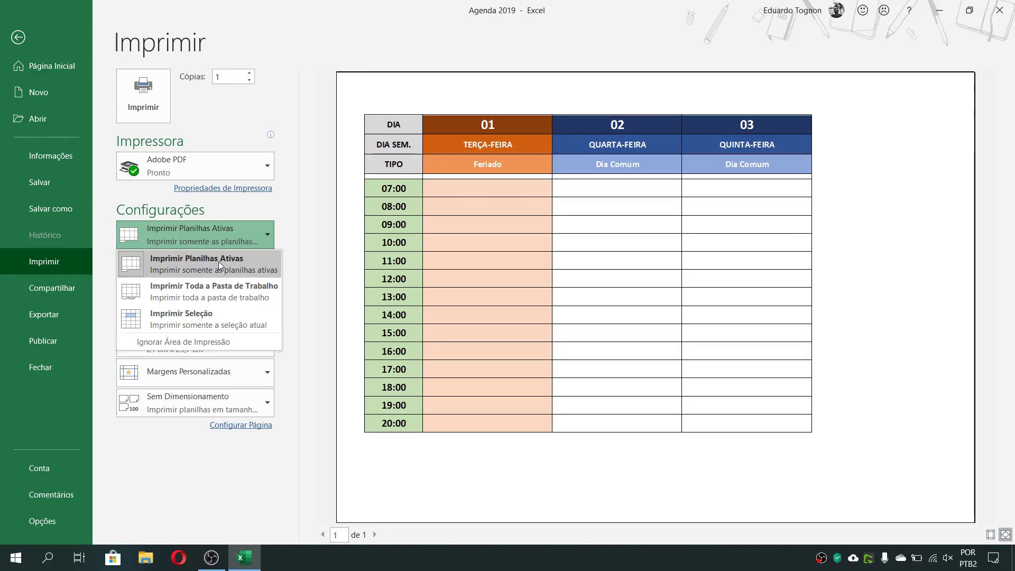
pyautogui.click(475, 231)
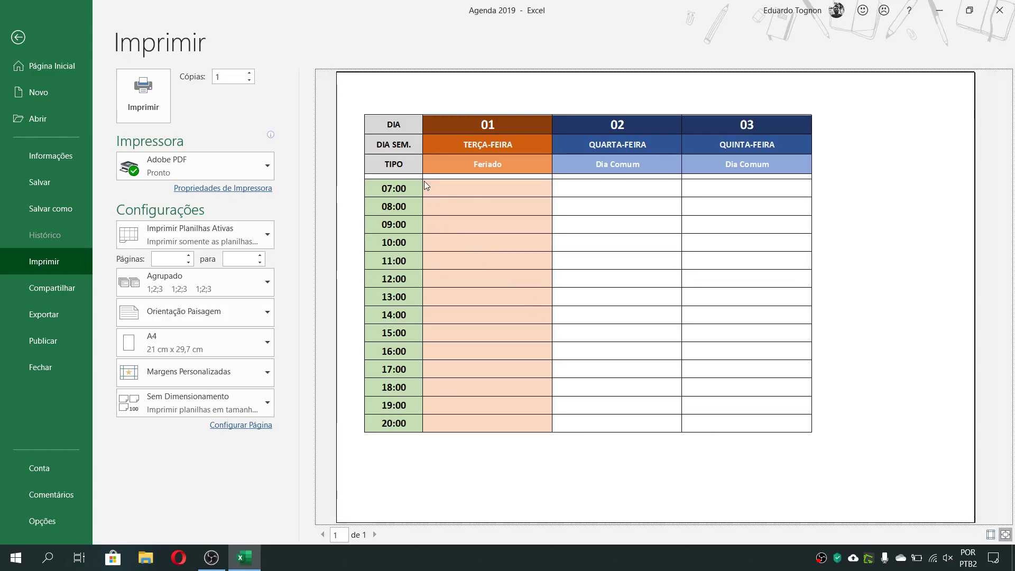
# Turn Ignorar Área de Impressão on for the printout preview, turn it off again and go back to the sheet
pyautogui.click(212, 232)
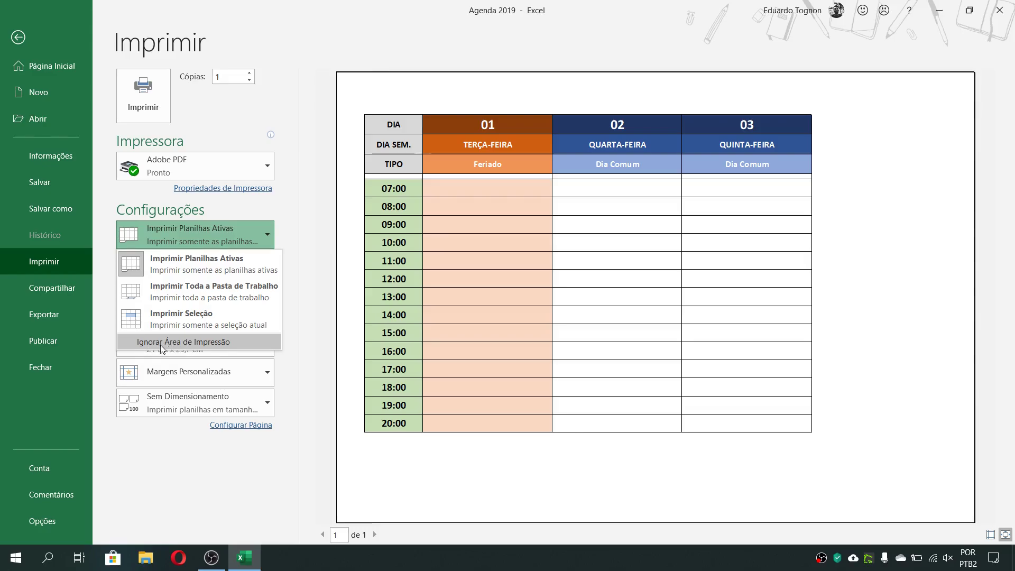
pyautogui.click(199, 256)
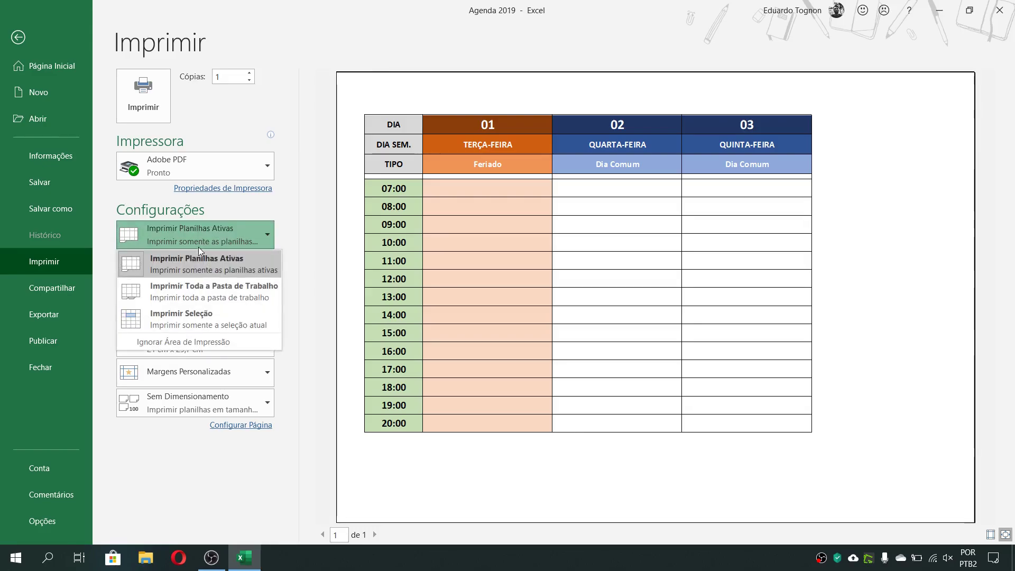
pyautogui.click(203, 240)
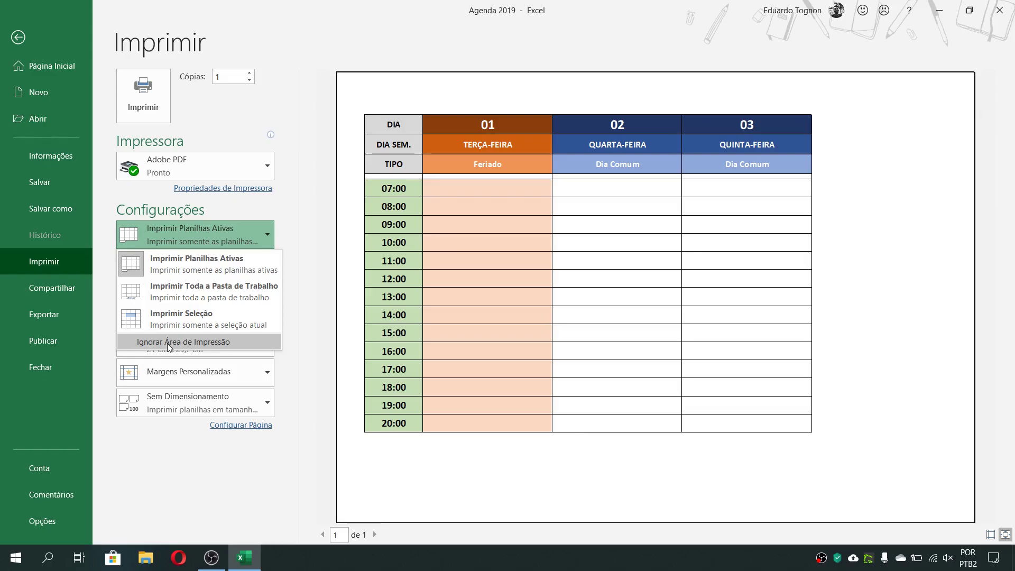
pyautogui.click(169, 343)
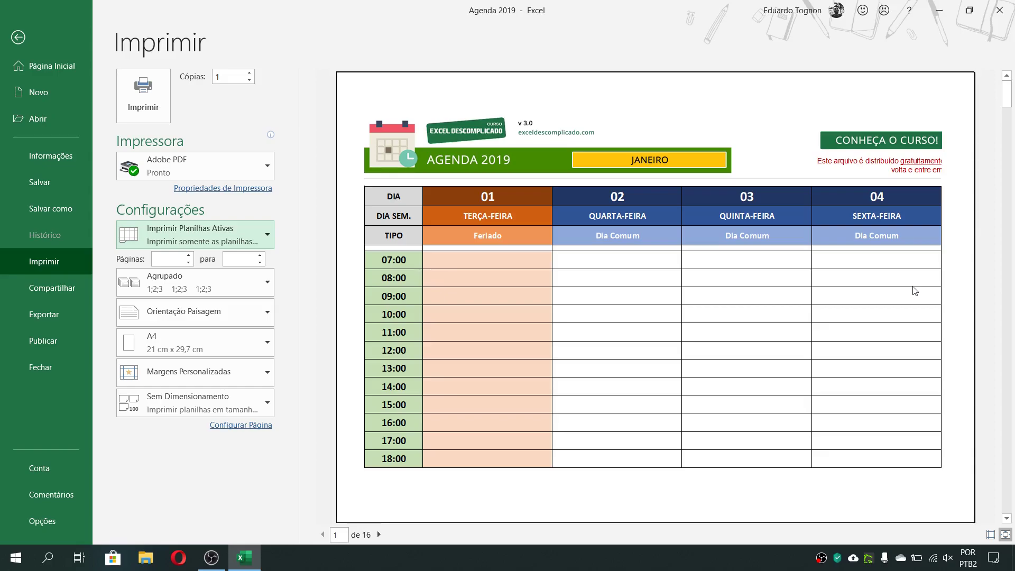
pyautogui.click(194, 232)
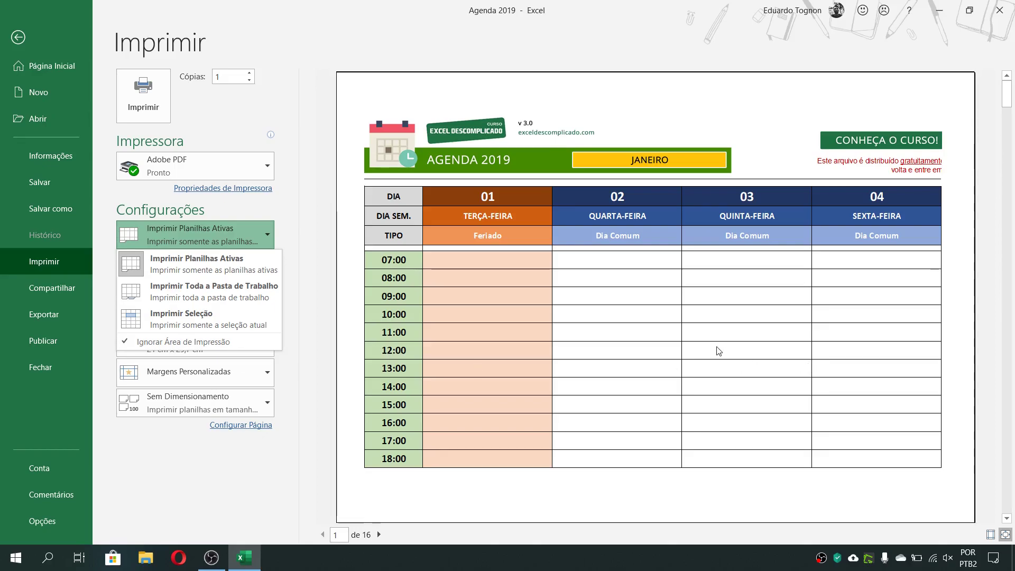
pyautogui.click(163, 344)
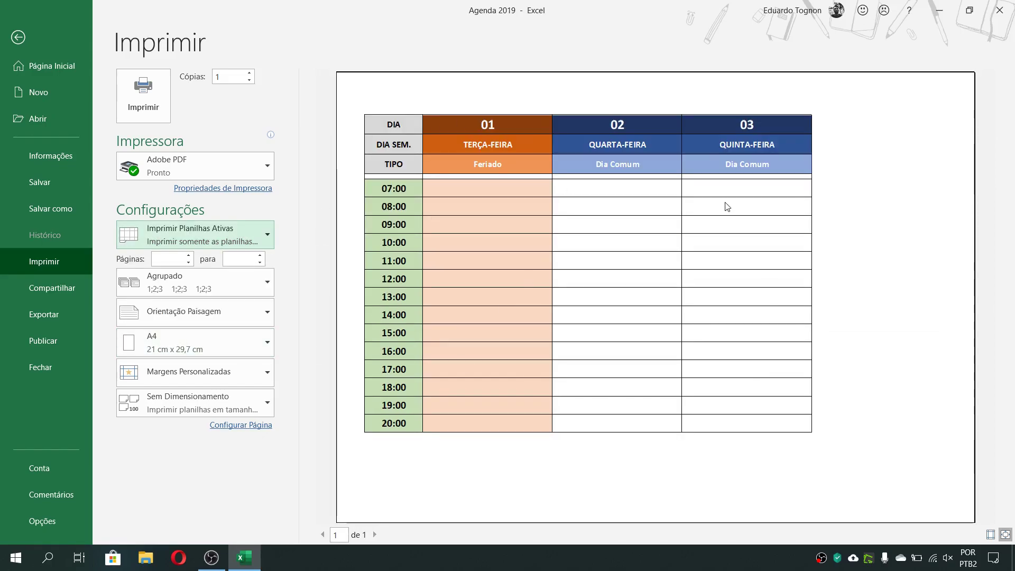
pyautogui.click(20, 38)
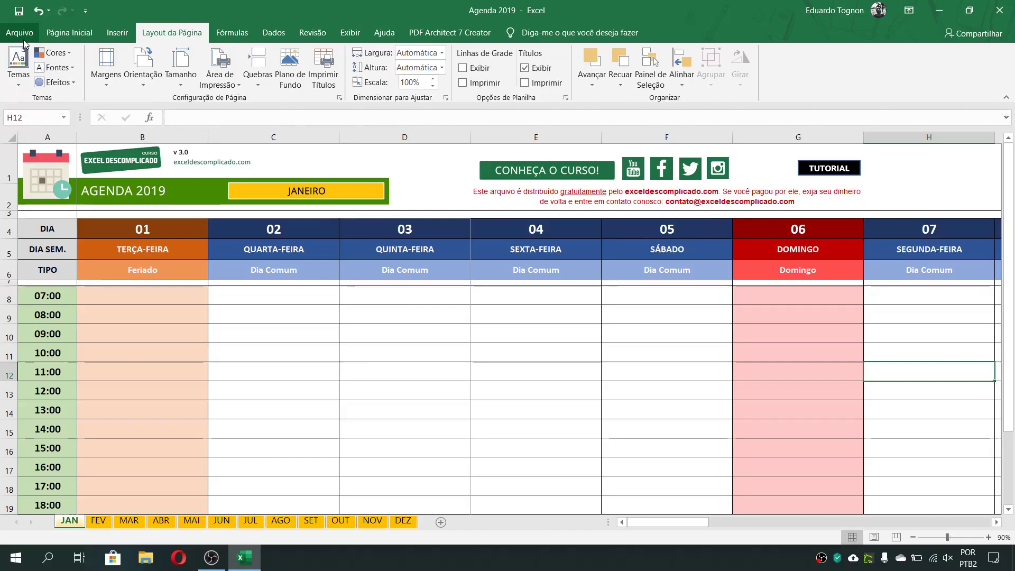
# Add F4:F21, the column of day 05, to the existing print area of the JAN sheet
pyautogui.click(525, 331)
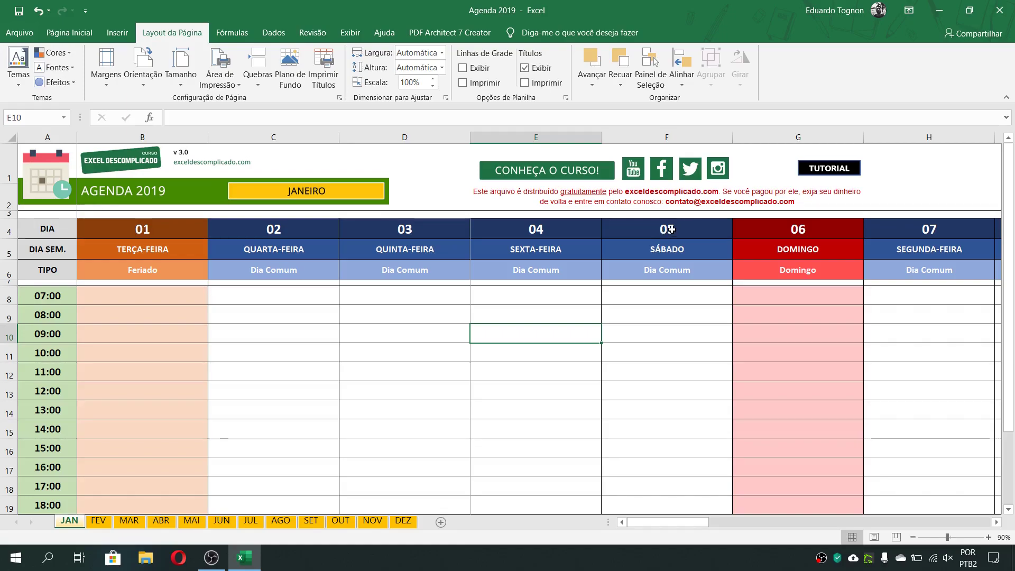
pyautogui.moveTo(677, 228); pyautogui.dragTo(649, 481)
pyautogui.scroll(1, 362, 322)
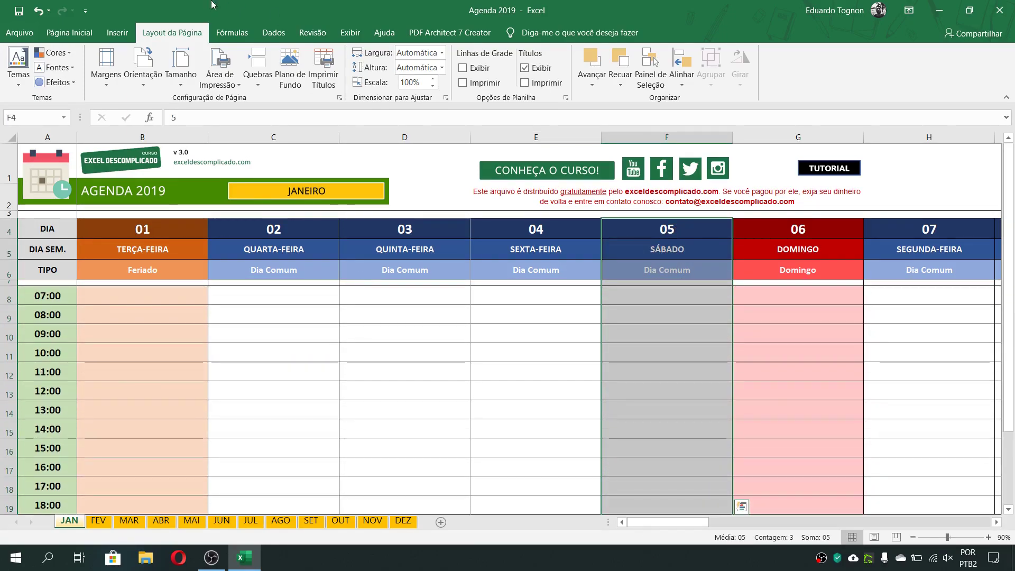
pyautogui.click(223, 76)
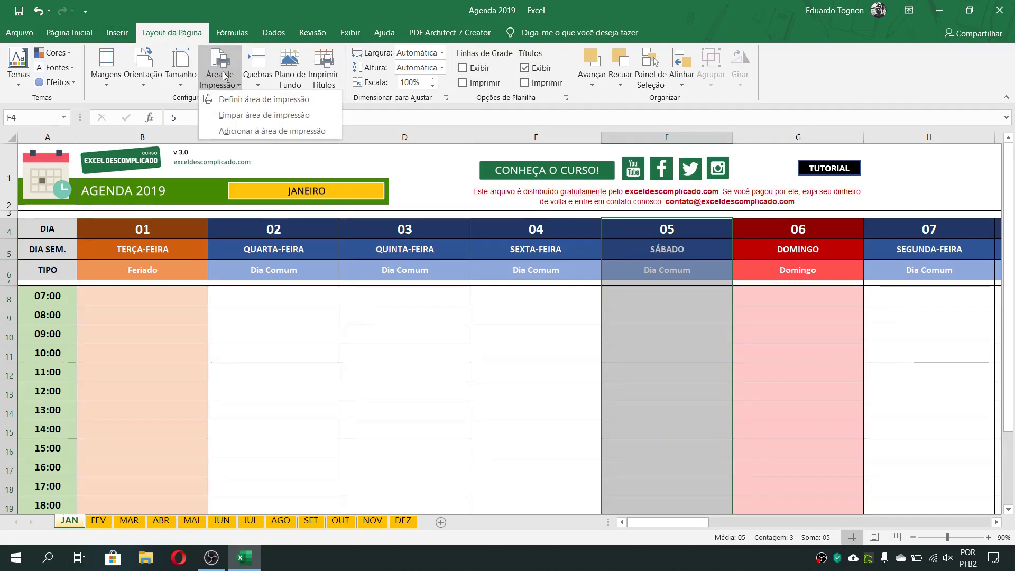
pyautogui.click(272, 132)
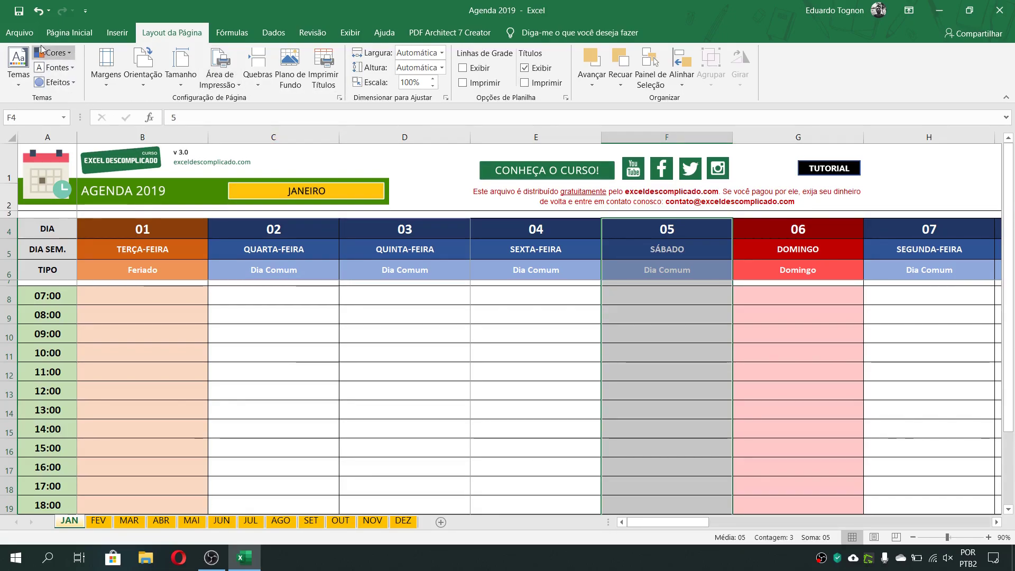
# Deselect the day 05 cells, preview both pages of the extended print area and go back to the sheet
pyautogui.click(21, 31)
pyautogui.click(21, 31)
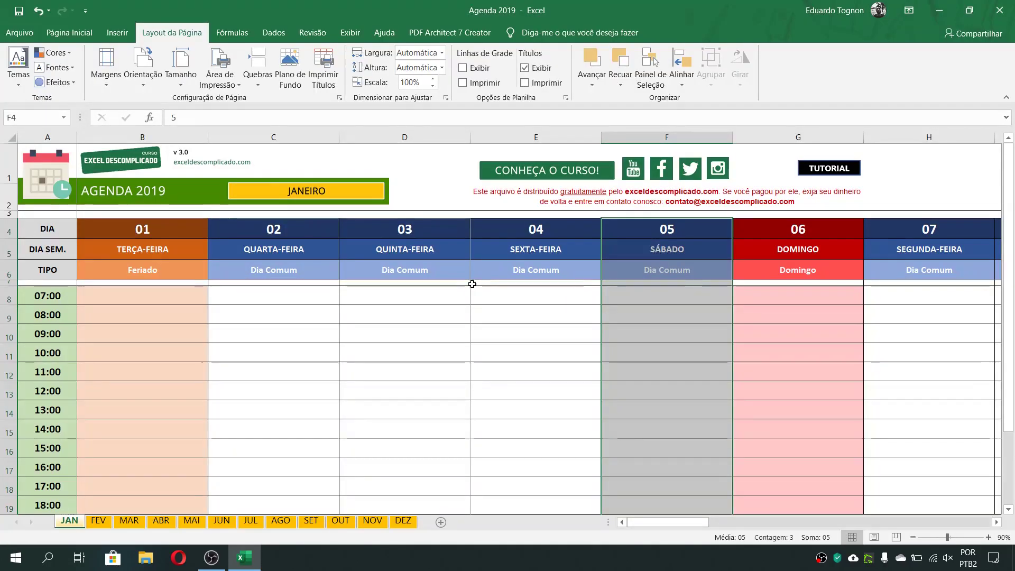
pyautogui.click(523, 295)
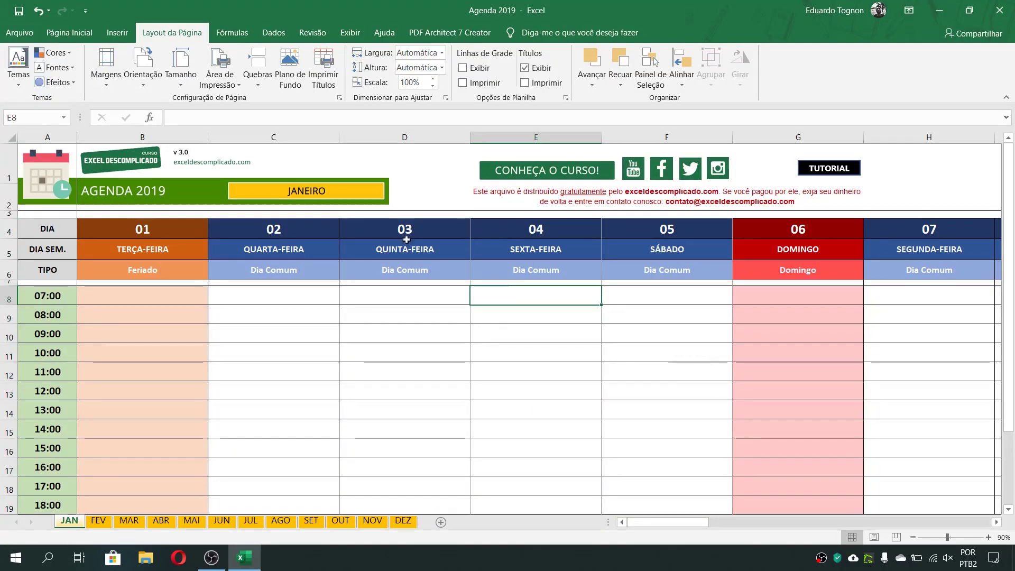
pyautogui.click(18, 34)
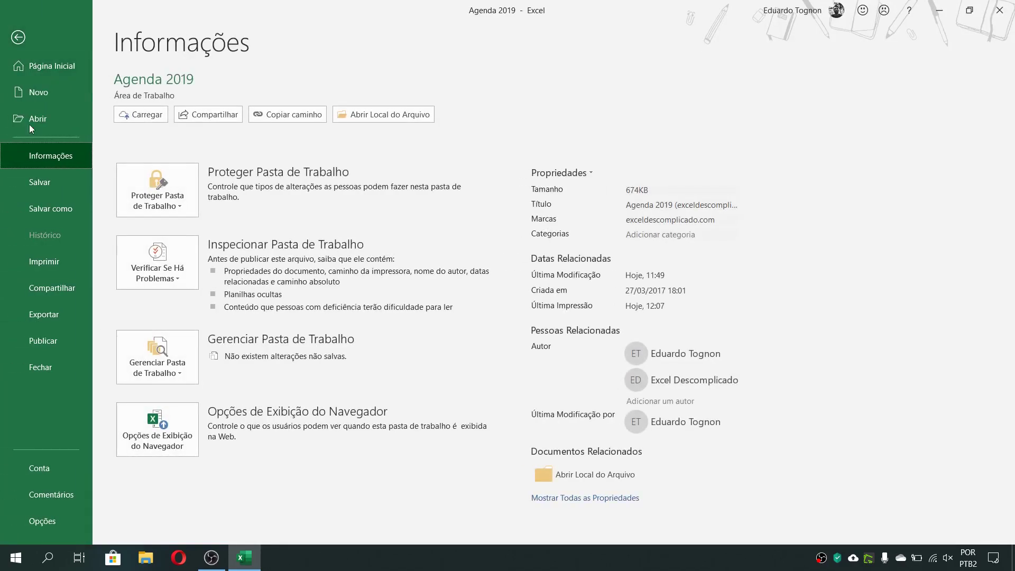
pyautogui.click(53, 263)
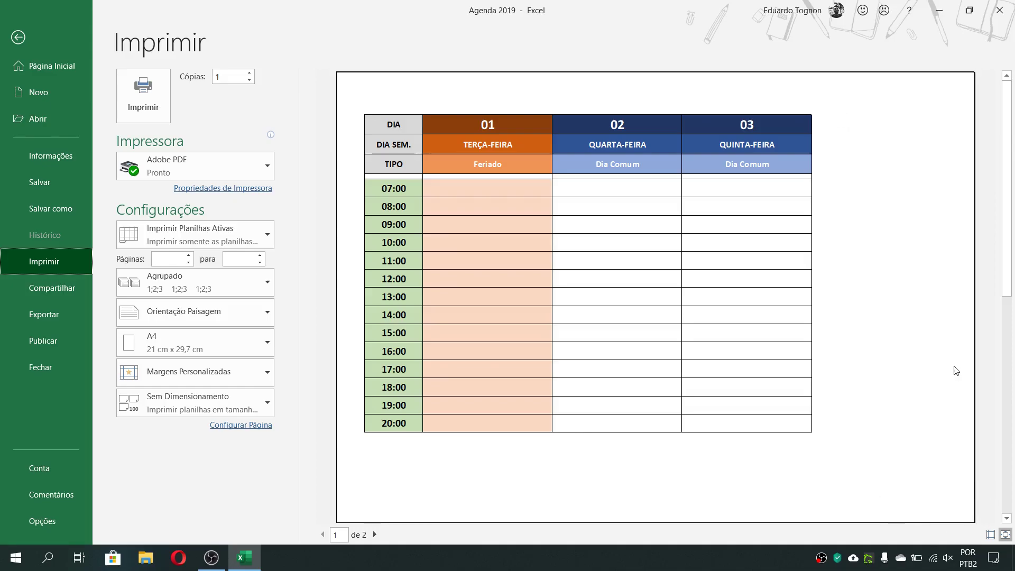
pyautogui.click(375, 534)
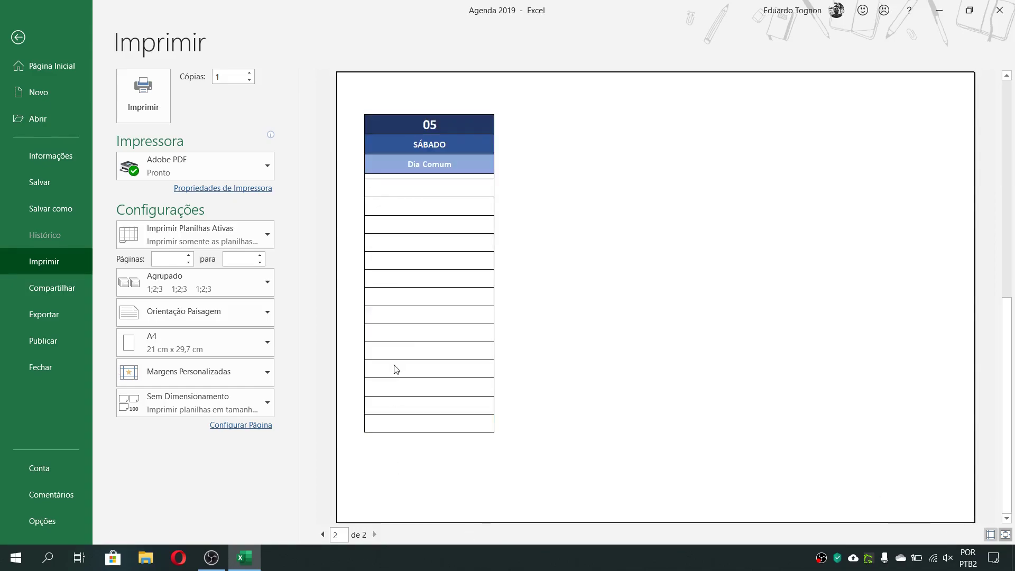
pyautogui.click(323, 536)
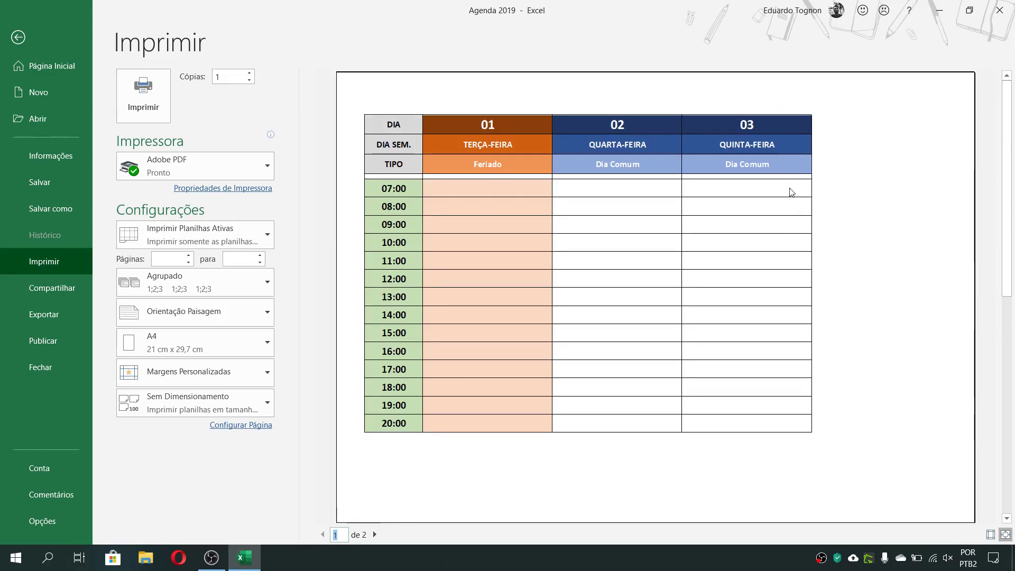
pyautogui.click(17, 37)
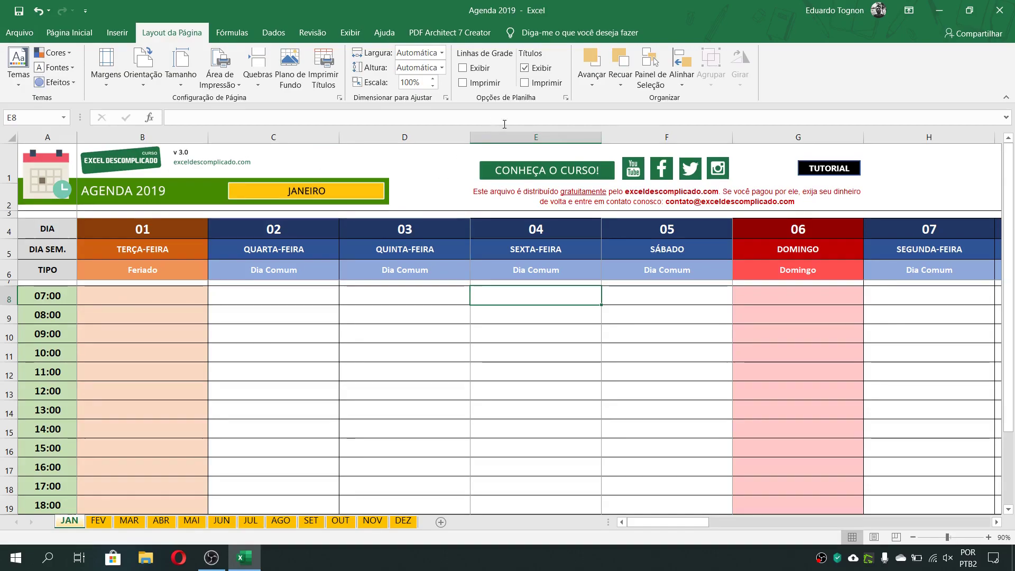
# Clear the print area of the JAN sheet
pyautogui.click(536, 136)
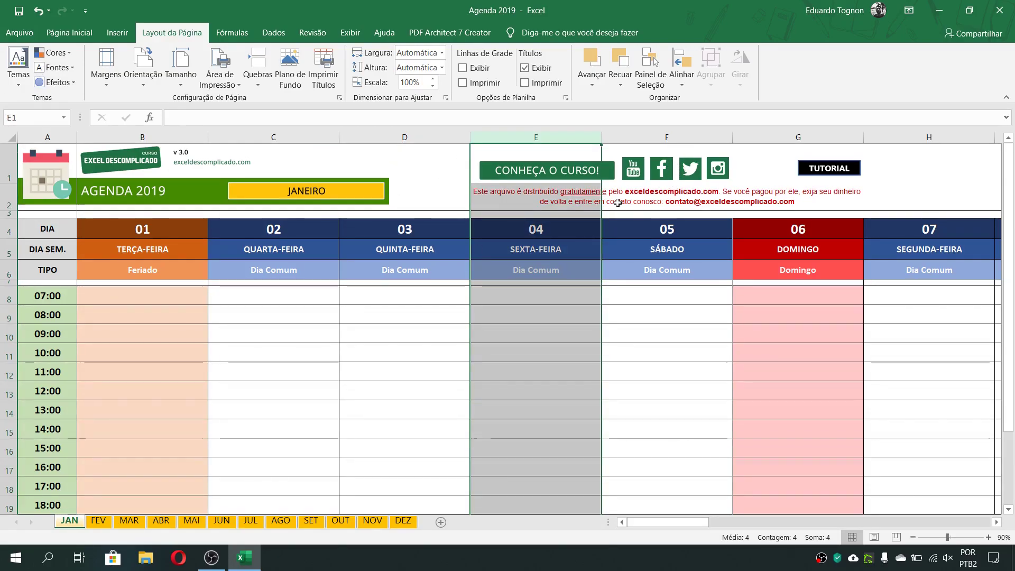
pyautogui.click(439, 394)
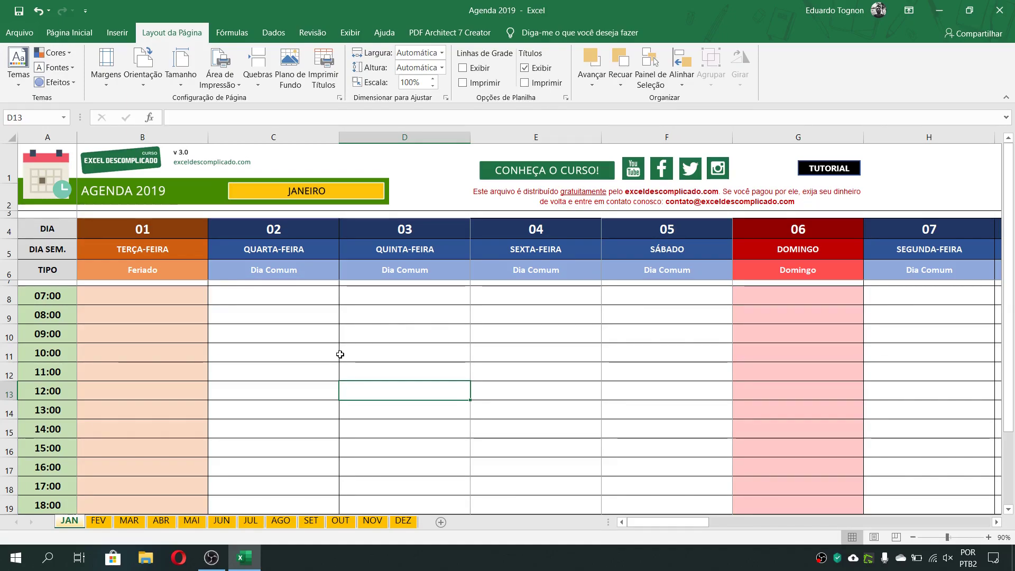
pyautogui.click(224, 83)
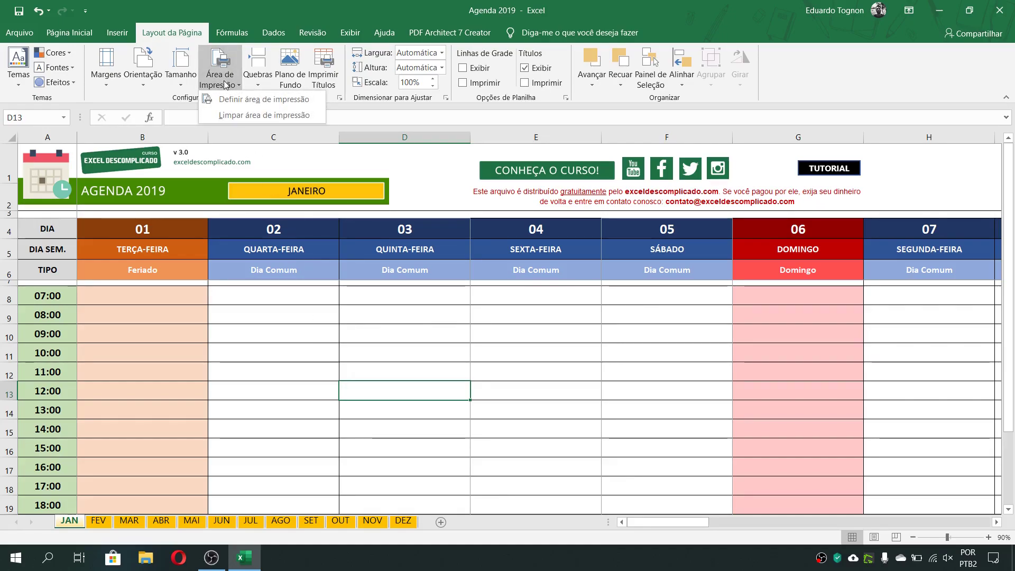
pyautogui.click(245, 118)
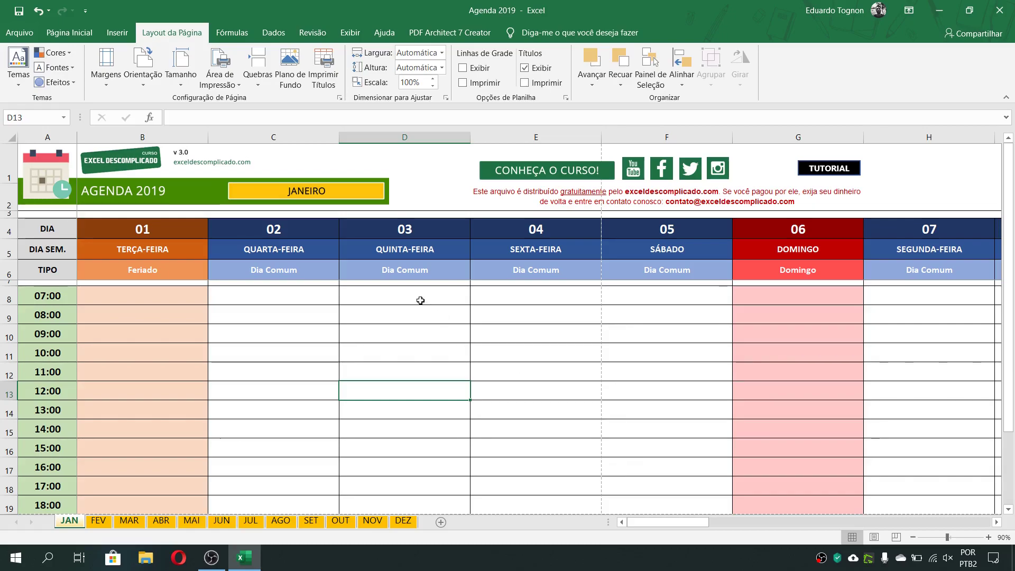
# Set the print settings back to Imprimir Seleção, go back to the sheet and select cell B8
pyautogui.click(8, 31)
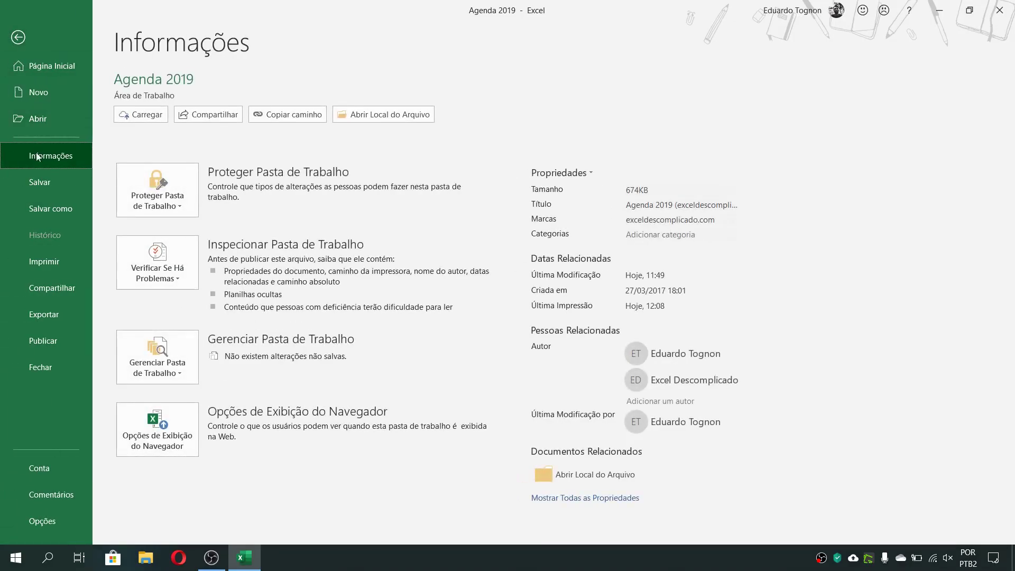
pyautogui.click(45, 261)
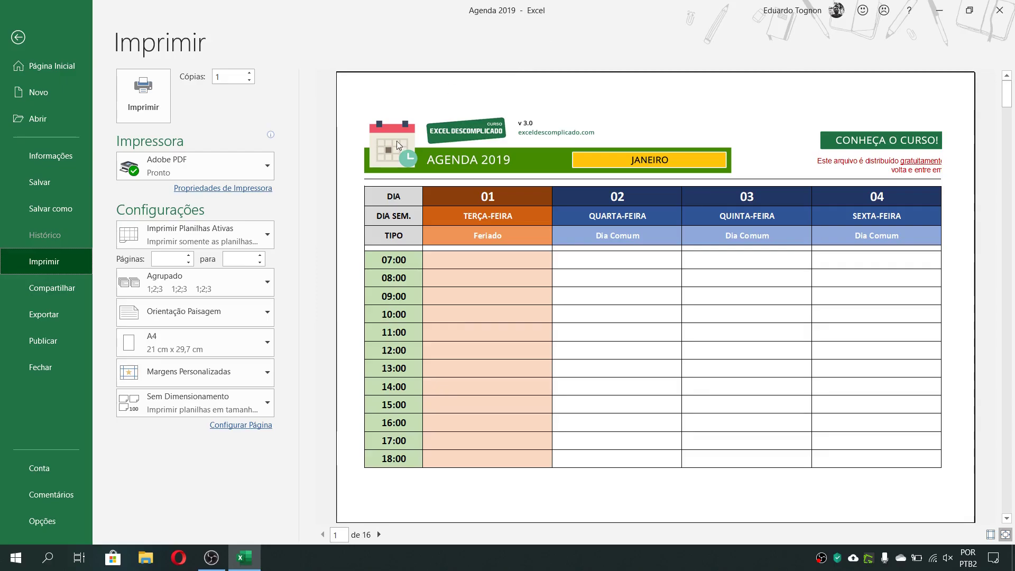
pyautogui.click(215, 237)
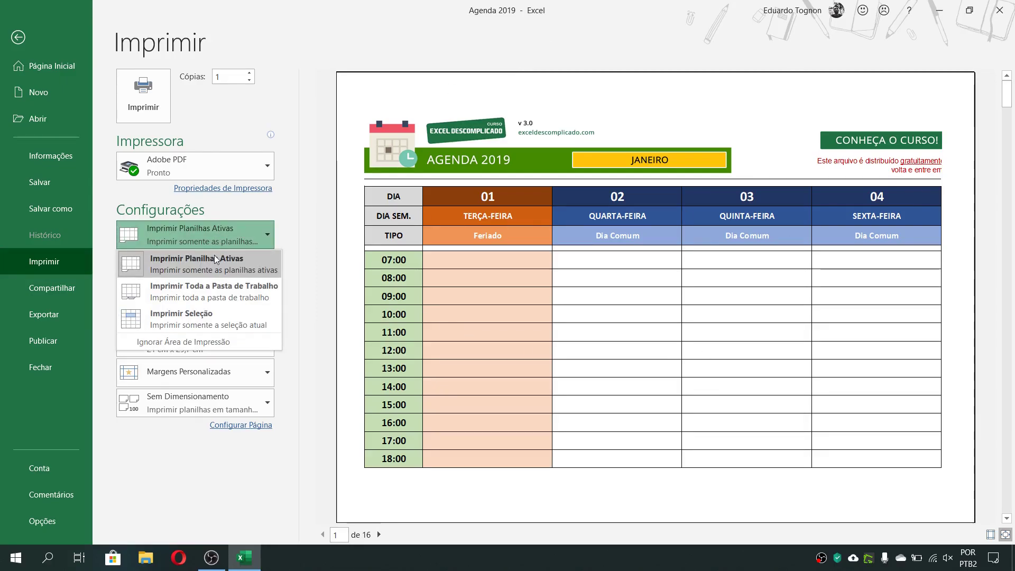
pyautogui.click(195, 325)
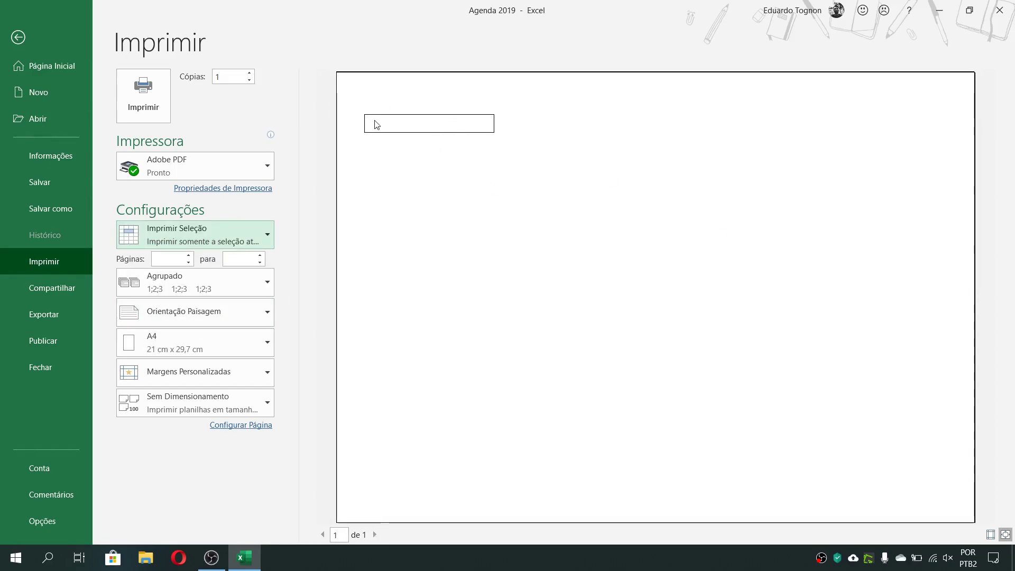
pyautogui.click(18, 37)
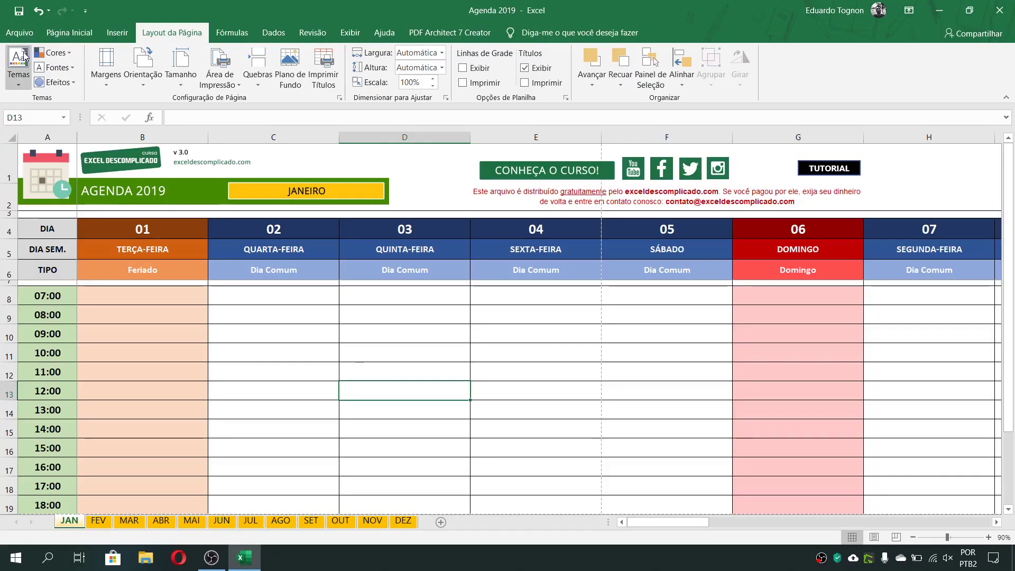
pyautogui.click(115, 296)
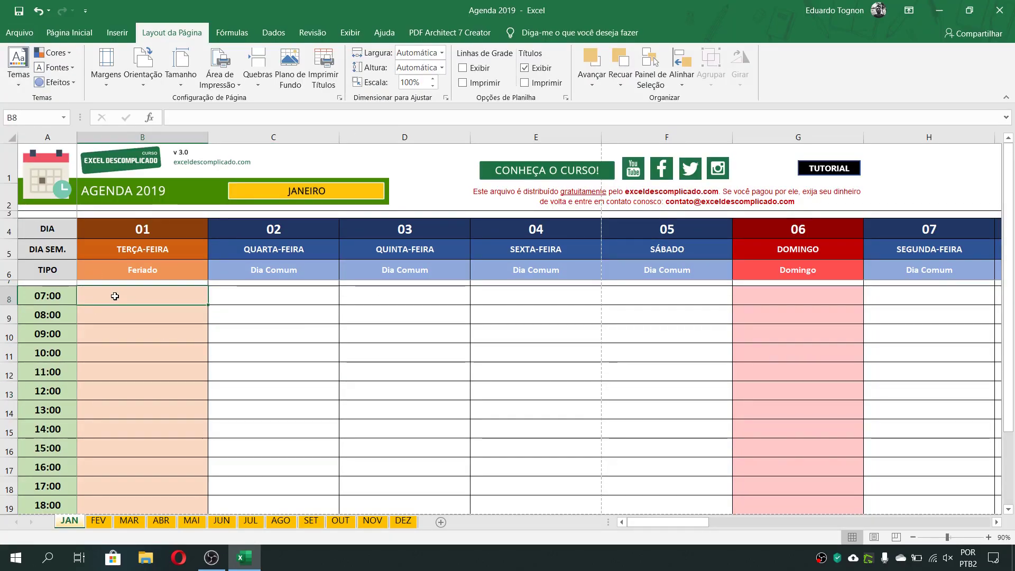